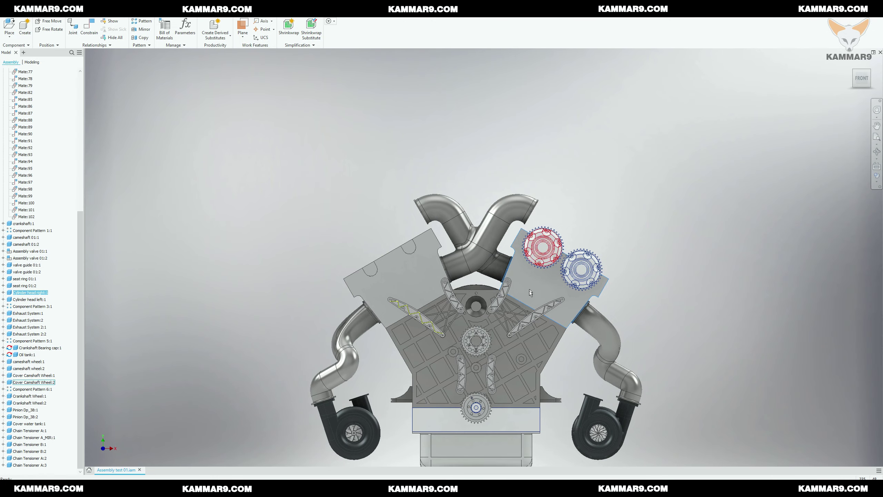
Step: Open the 'Cylinder head right' part from the engine assembly in its own tab
click(529, 291)
right_click(529, 292)
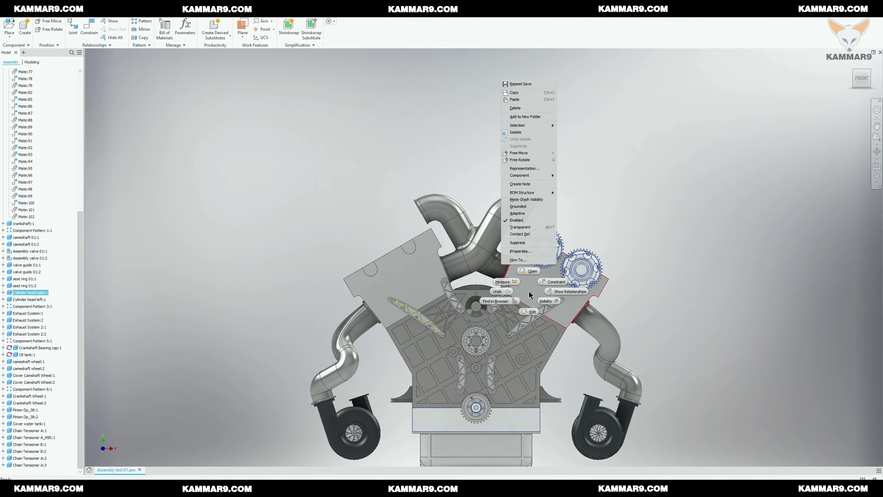
click(531, 275)
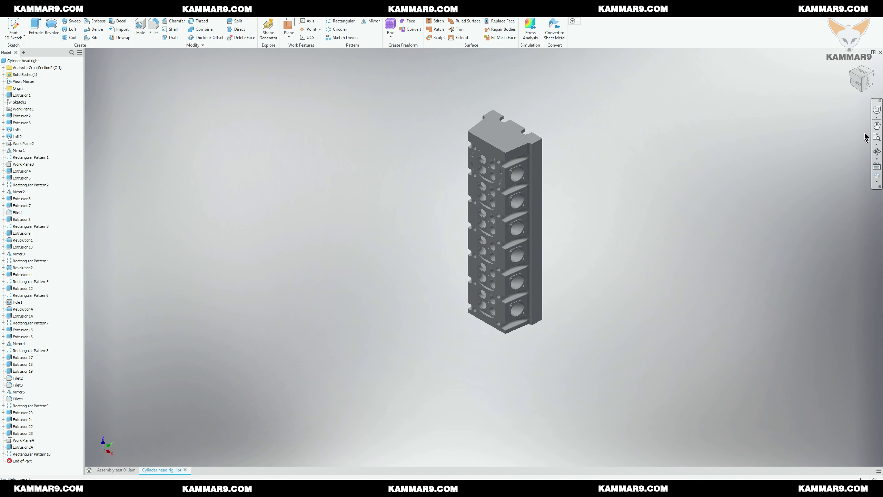
Step: Set the visual style to Shaded with Edges and select the cylinder head's top face
click(877, 181)
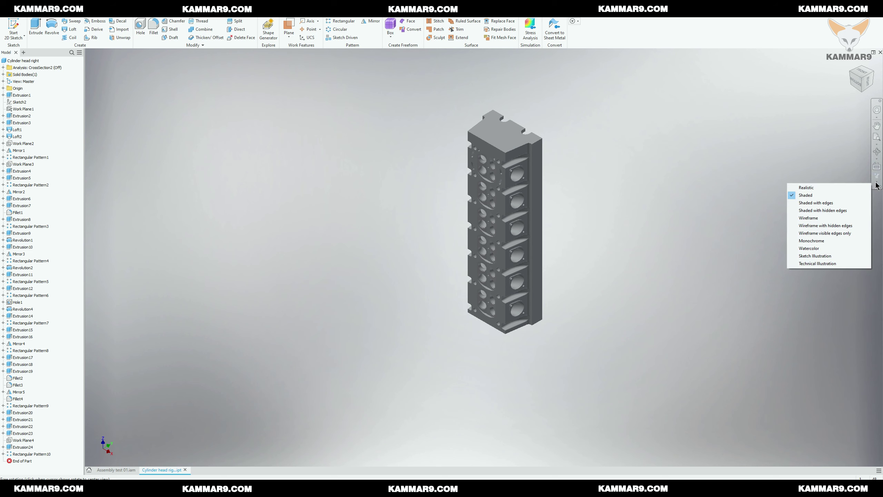
click(835, 203)
click(506, 135)
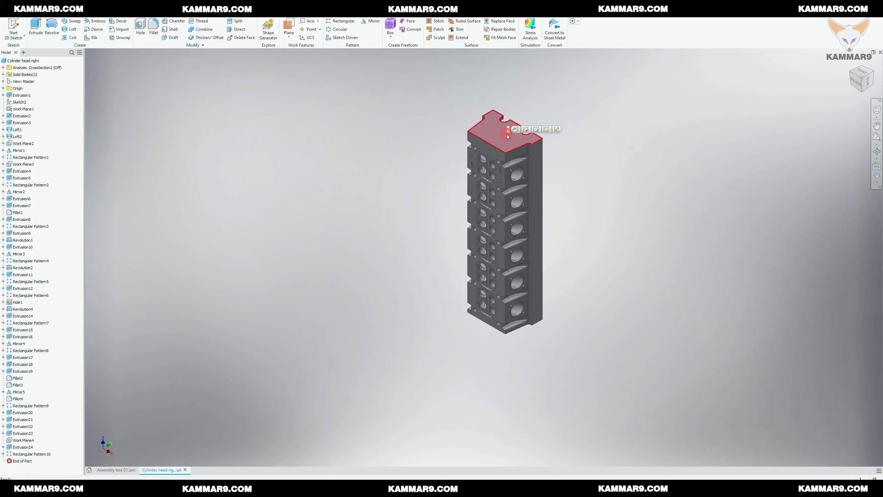
Step: Start a new sketch on the cylinder head's top face
click(558, 130)
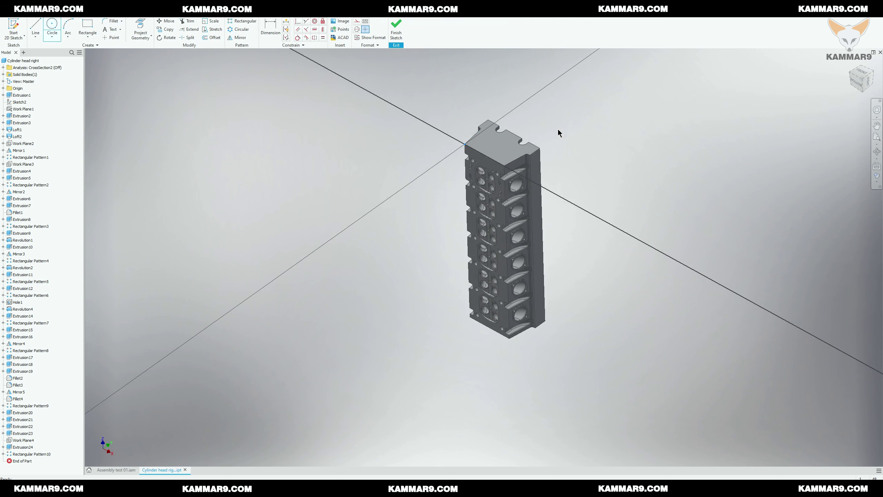
scroll(507, 224, up, 5)
scroll(491, 224, down, 2)
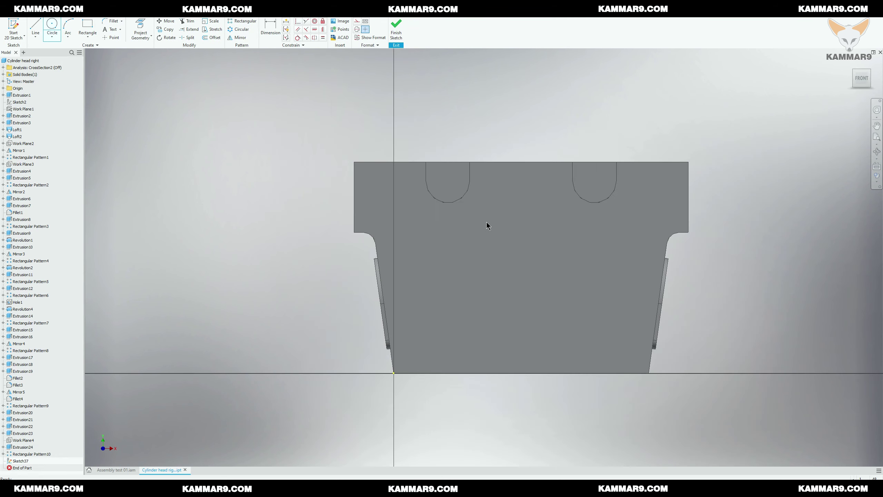
scroll(526, 365, up, 3)
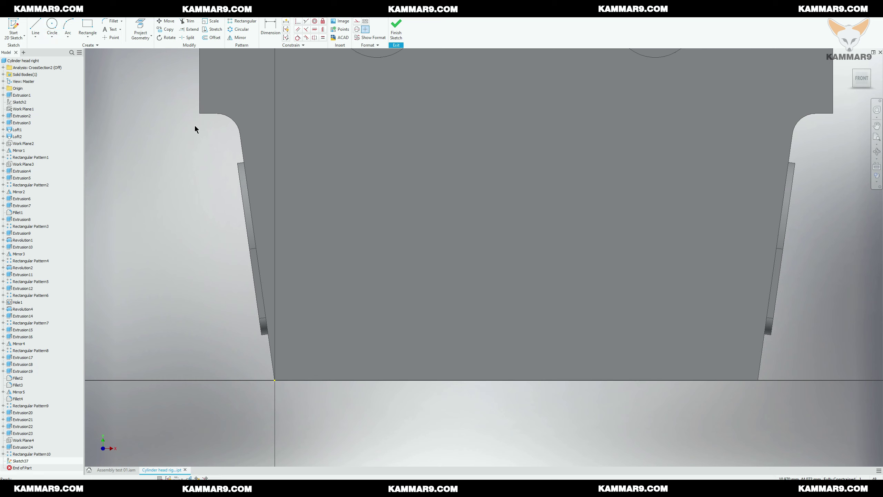
Step: Draw a closed three-sided triangle with lines in the lower part of the face
click(38, 26)
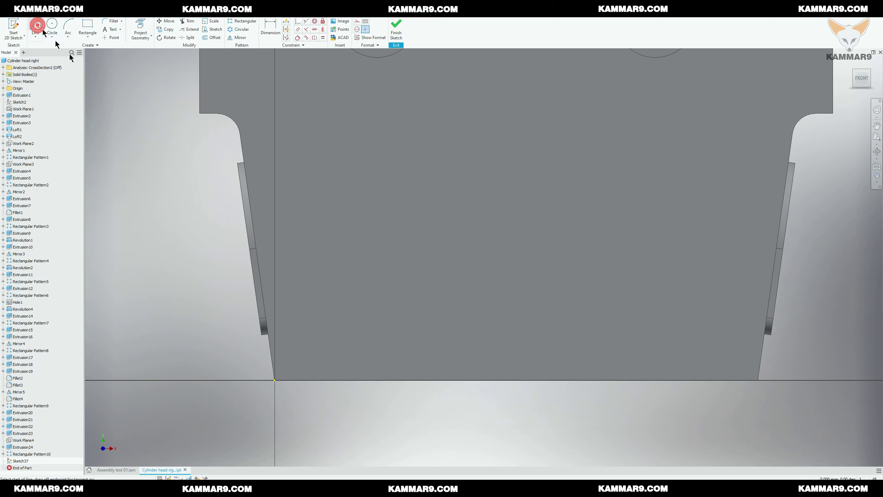
click(350, 334)
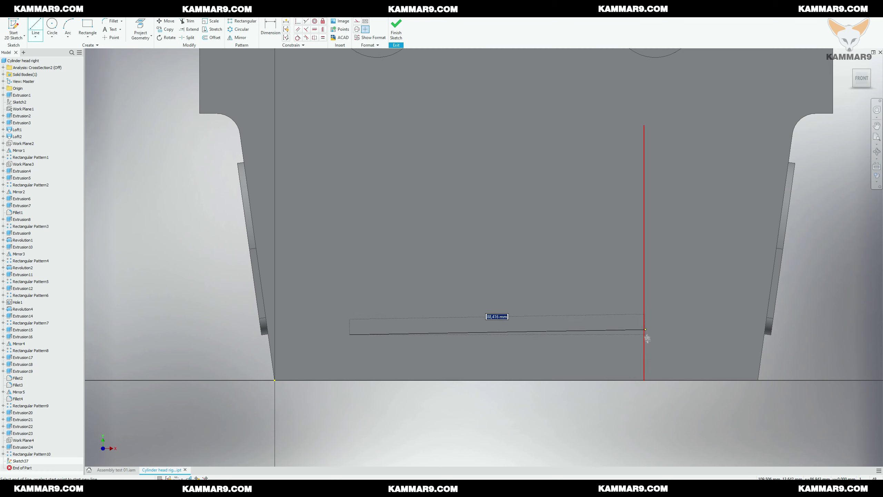
click(649, 346)
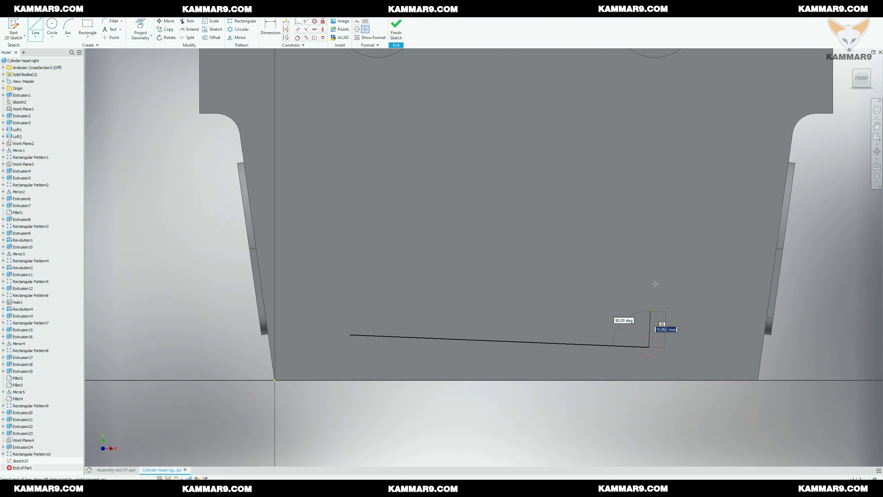
click(672, 267)
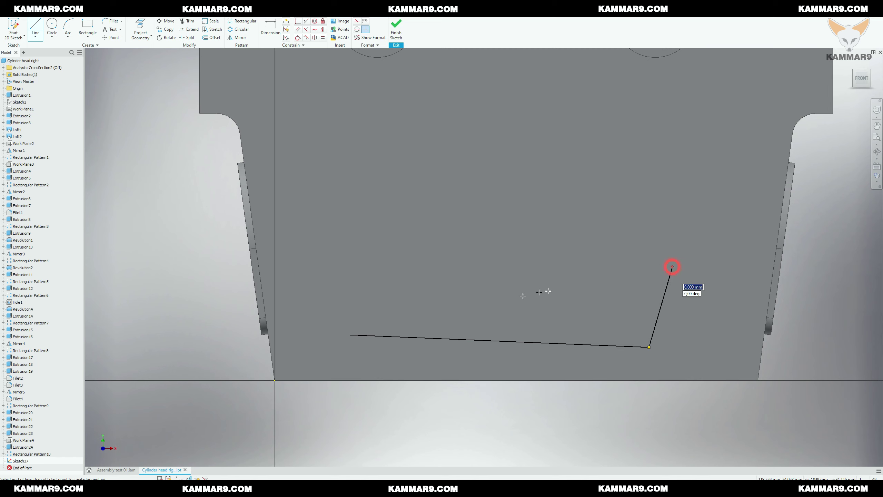
click(349, 336)
scroll(292, 365, down, 4)
scroll(293, 365, up, 2)
key(Escape)
key(d)
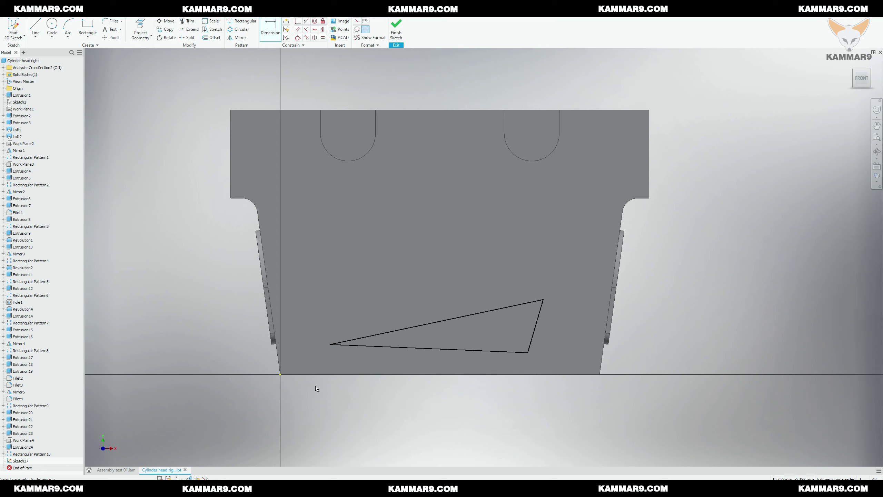
Step: Dimension the triangle's left vertex 5 mm horizontally and 20 mm vertically from the origin
click(329, 345)
click(280, 375)
click(299, 397)
text(5)
key(Return)
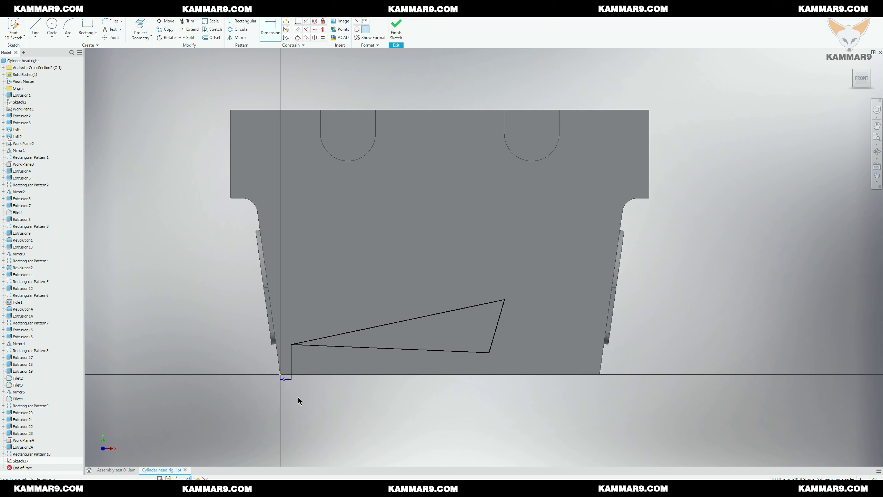
scroll(292, 357, up, 3)
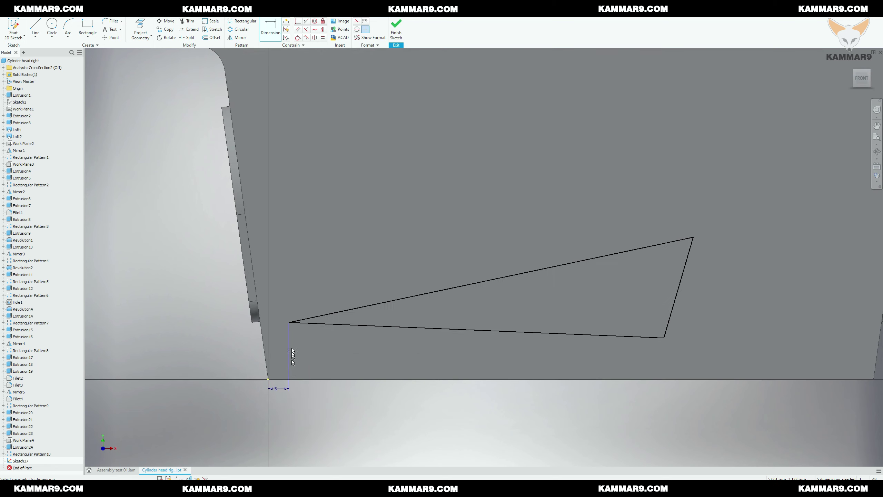
click(289, 322)
click(268, 379)
click(213, 353)
text(20)
key(Return)
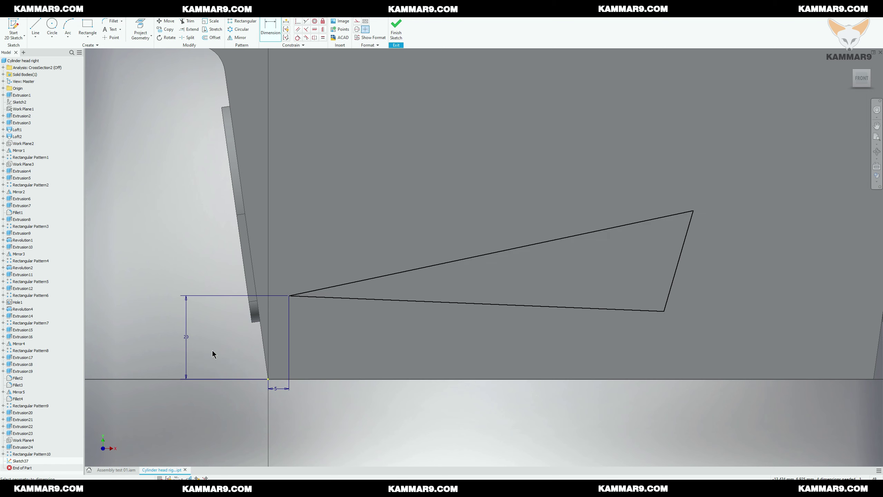
scroll(314, 403, down, 3)
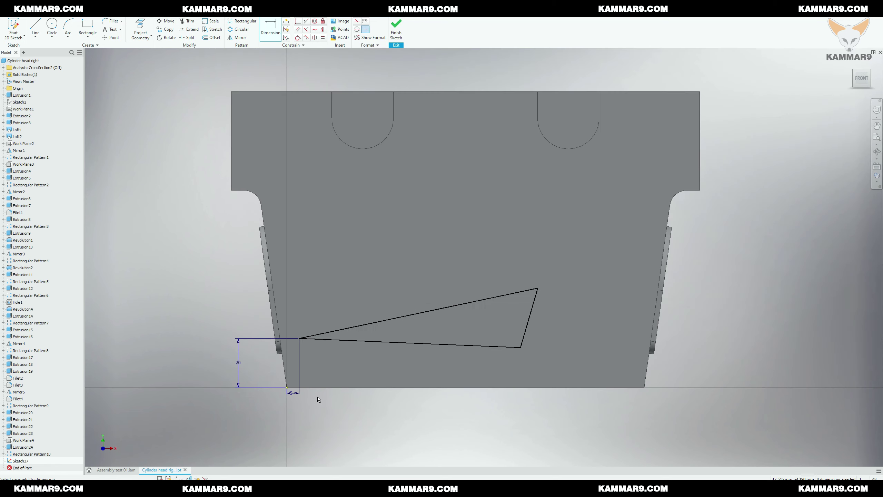
Step: Add the triangle's width dimensions of 93.077 and 106.153 mm
click(520, 347)
click(300, 338)
click(383, 410)
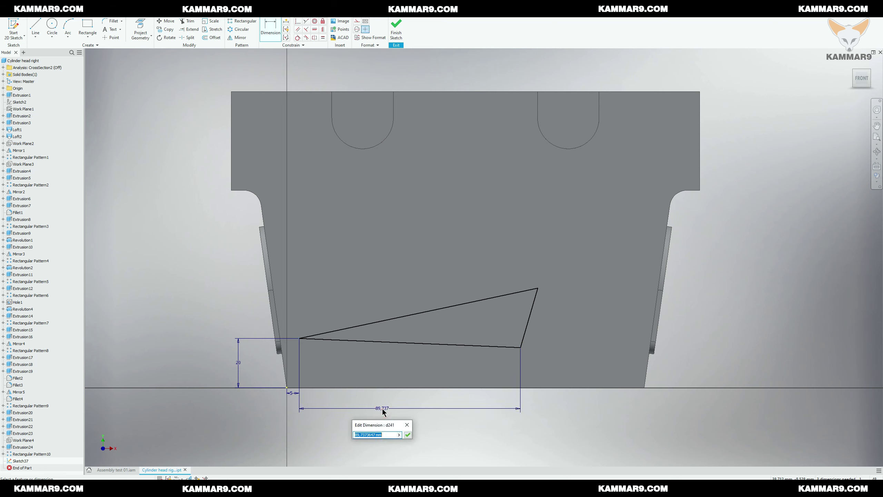
text(9)
key(Return)
click(301, 340)
click(358, 444)
text(15)
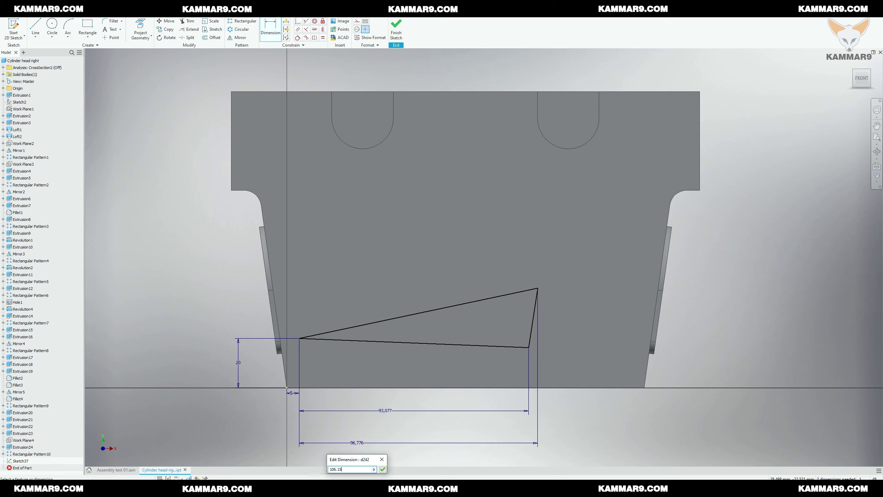
text(3)
key(Return)
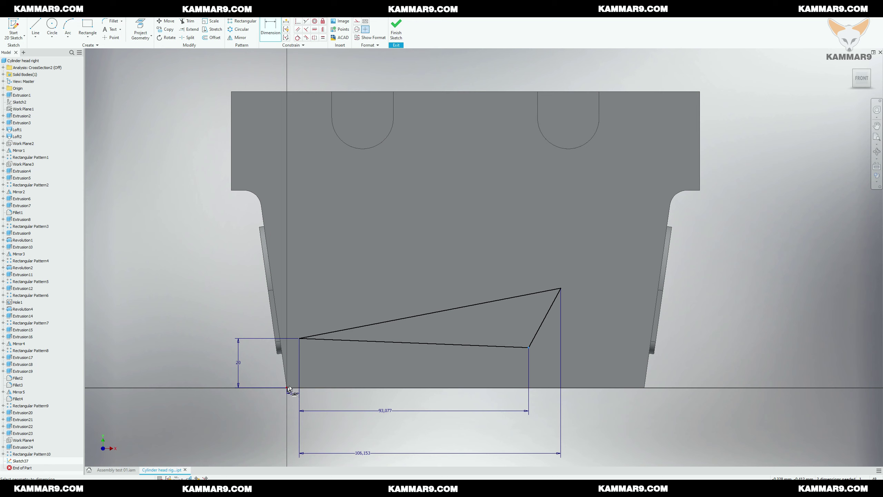
Step: Dimension the right vertices at heights 16 and 43 mm, then centre a circle on the left vertex
click(309, 387)
click(529, 347)
click(543, 409)
text(16,2738814)
key(Return)
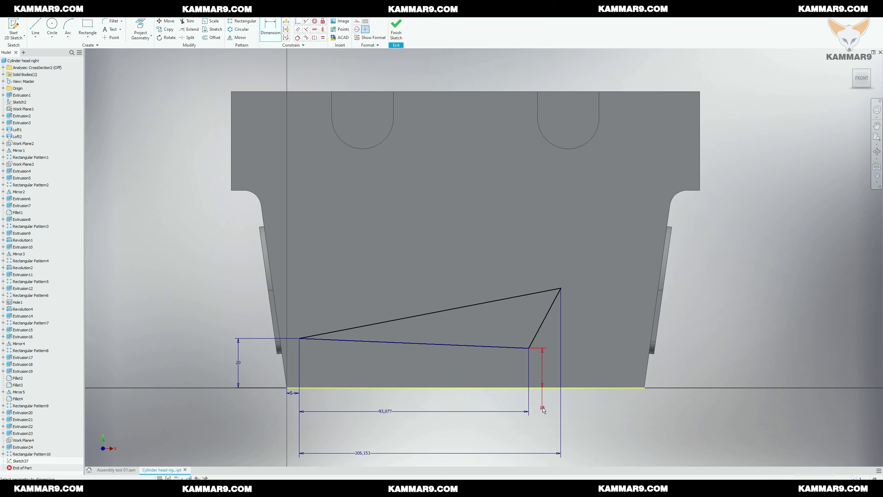
click(561, 289)
click(572, 387)
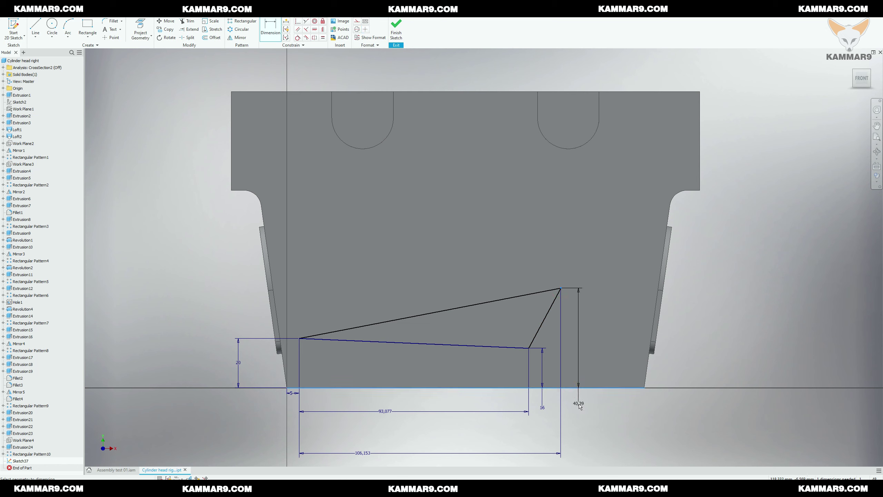
click(579, 404)
text(43)
key(Return)
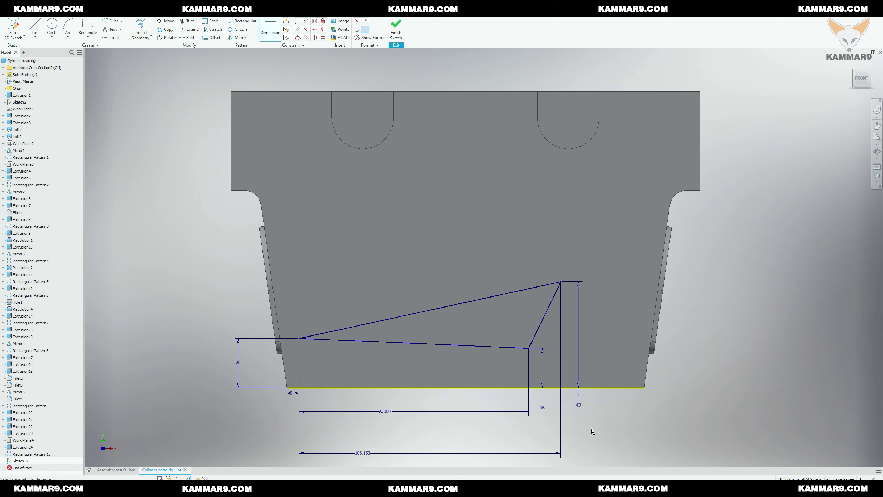
click(51, 26)
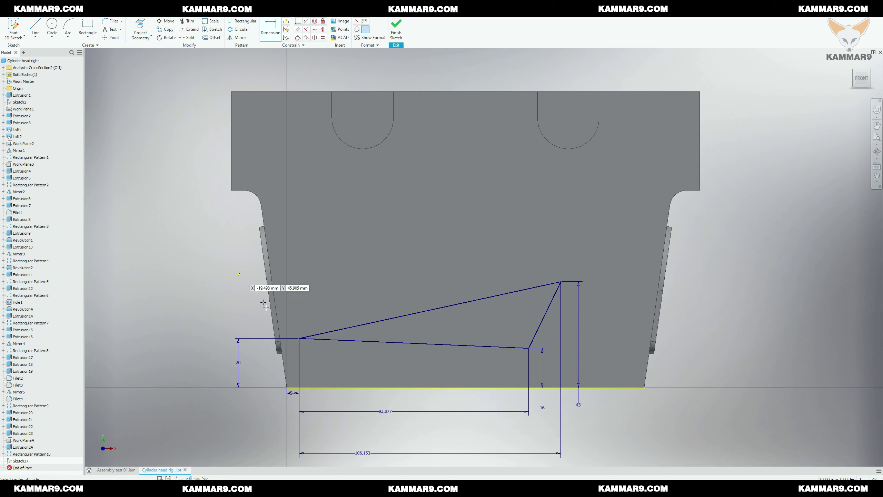
click(299, 338)
Step: Size the left-vertex circle at 10 mm and add a 10 mm circle at the lower-right vertex
text(10,836)
key(Return)
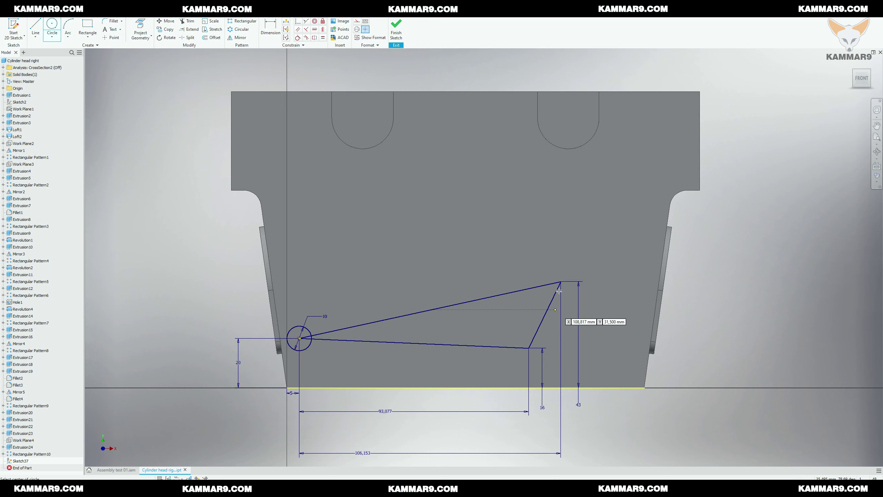
scroll(561, 282, down, 5)
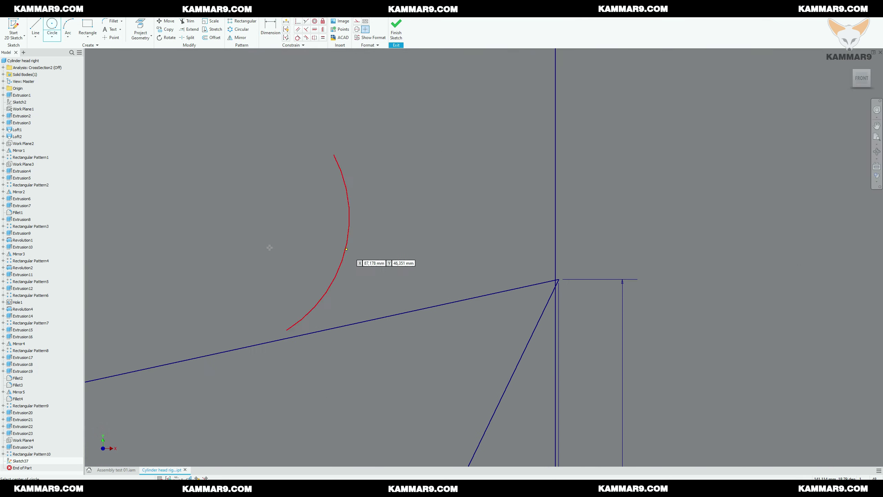
scroll(452, 226, up, 3)
scroll(469, 334, down, 2)
scroll(471, 334, down, 1)
click(471, 337)
text(10)
key(Return)
Step: Add a 10 mm circle at the top vertex and select the triangle's upper line
scroll(469, 329, up, 2)
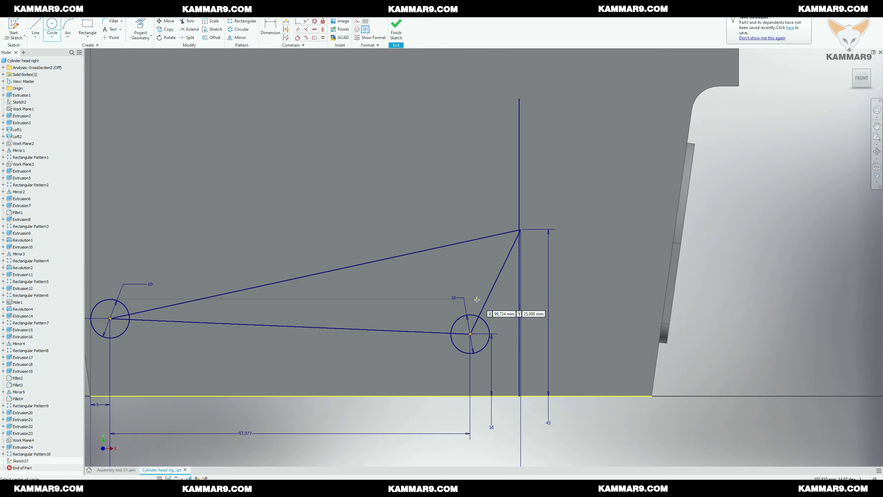
key(Escape)
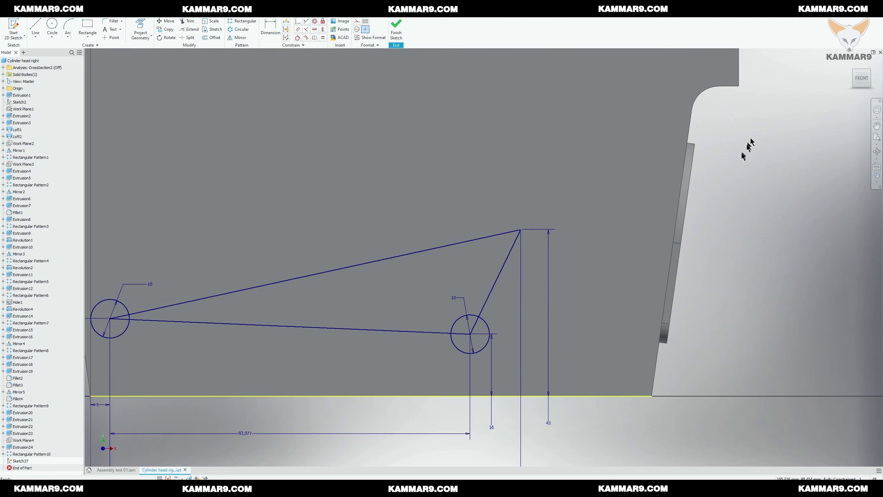
click(52, 24)
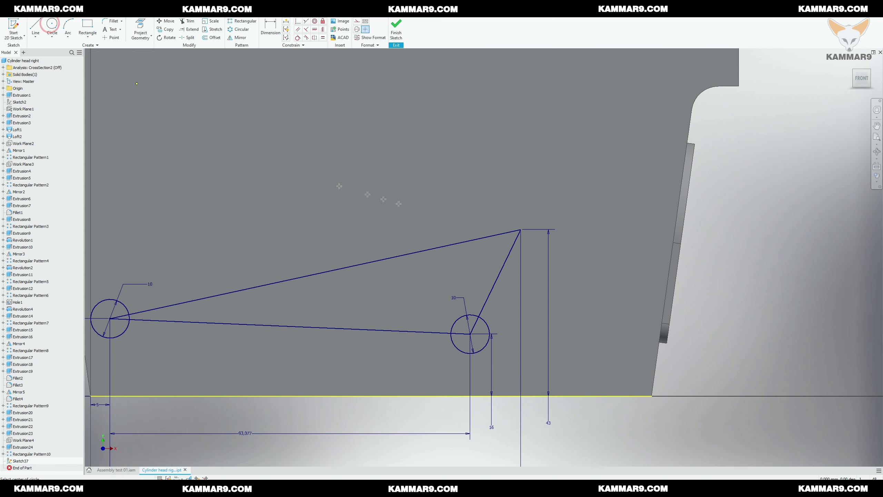
scroll(520, 230, down, 5)
click(523, 231)
text(10)
key(Return)
scroll(537, 265, up, 3)
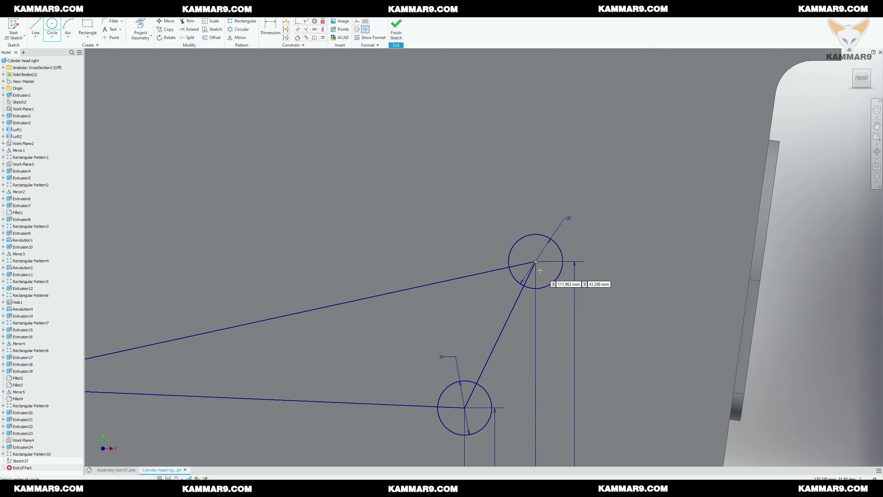
scroll(538, 265, up, 3)
key(Escape)
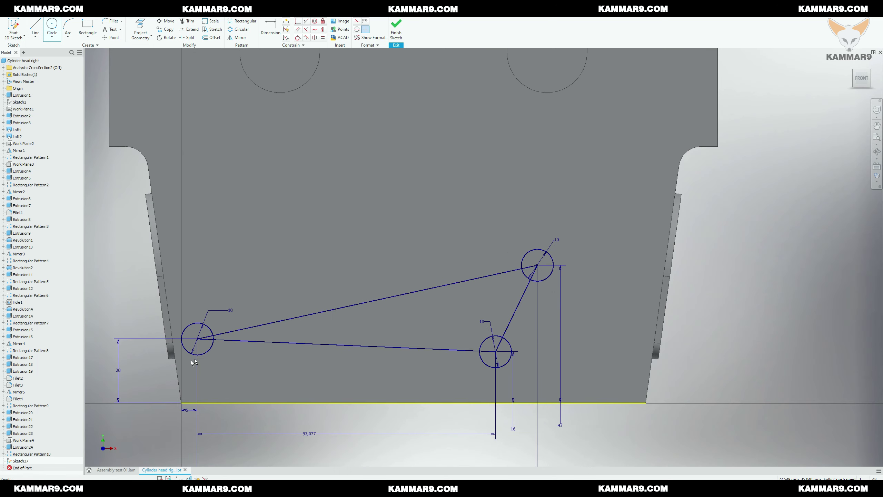
scroll(212, 330, down, 3)
click(217, 339)
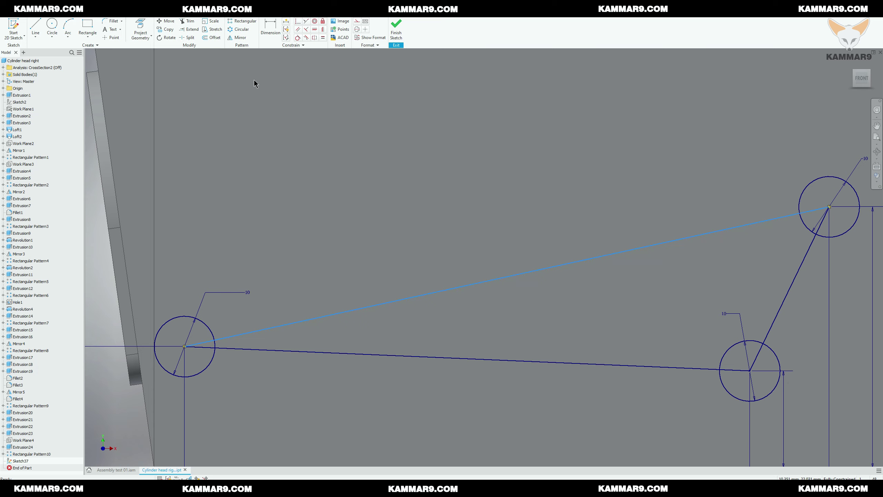
click(212, 37)
Step: Offset the triangle loop 1 mm outward and 1 mm inward
click(279, 326)
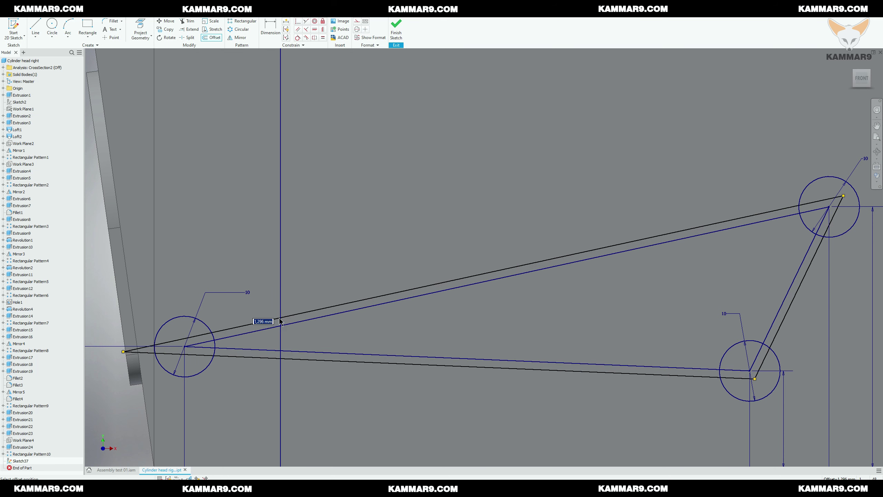
text(1)
key(Return)
click(282, 324)
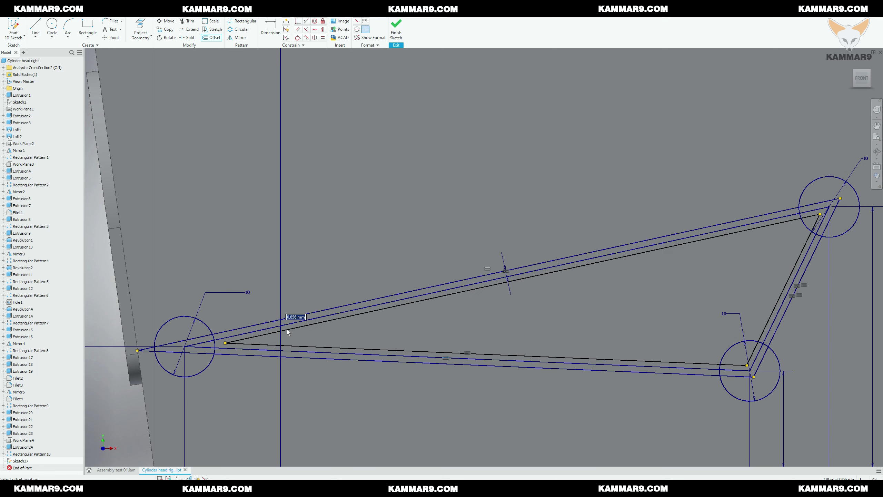
text(1)
key(Return)
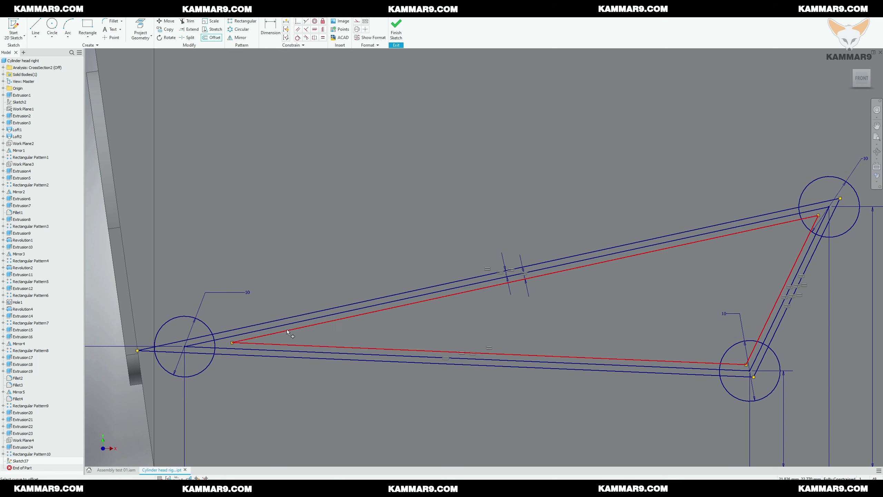
scroll(394, 352, down, 3)
scroll(288, 339, up, 3)
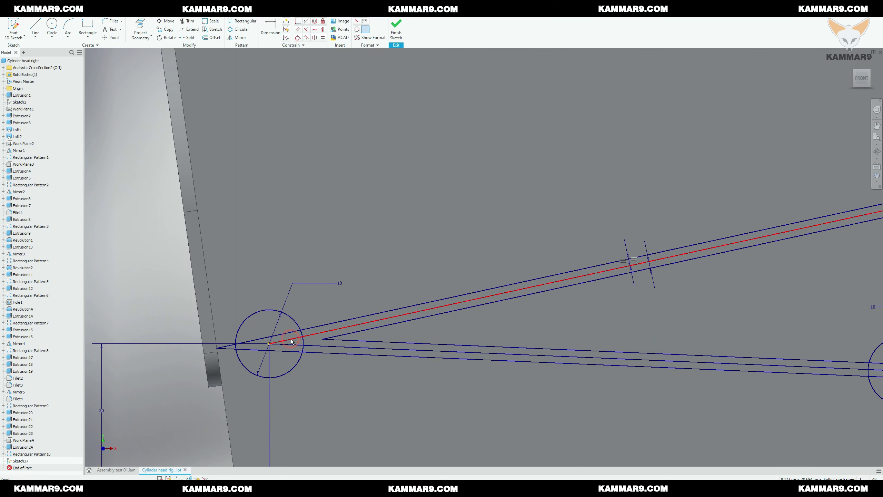
Step: Convert the bottom and right centre lines of the triangle to construction geometry
click(357, 22)
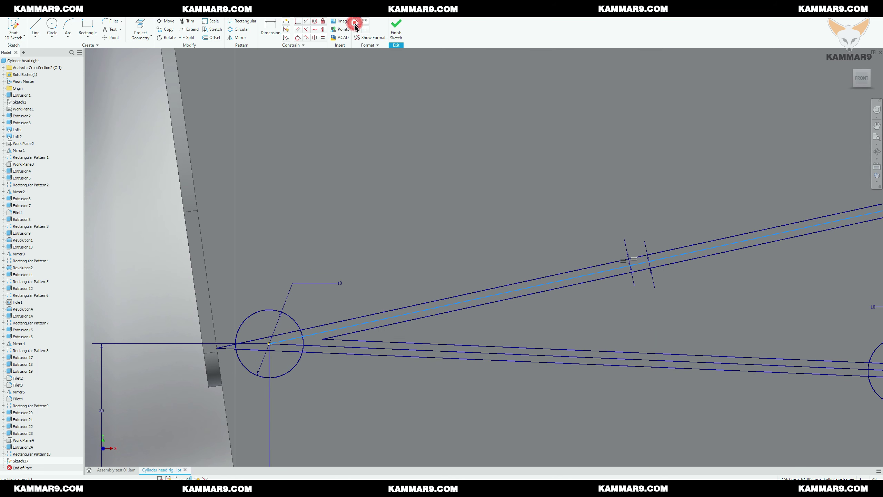
click(321, 347)
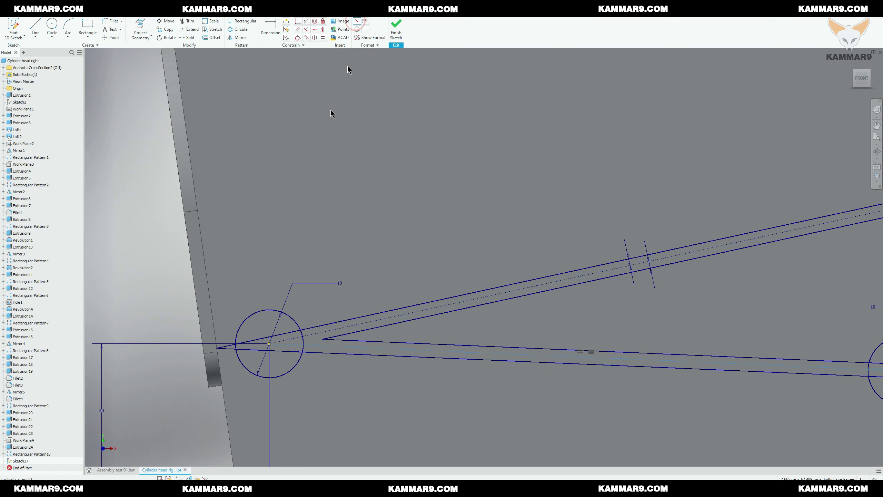
scroll(273, 232, down, 5)
scroll(477, 217, up, 4)
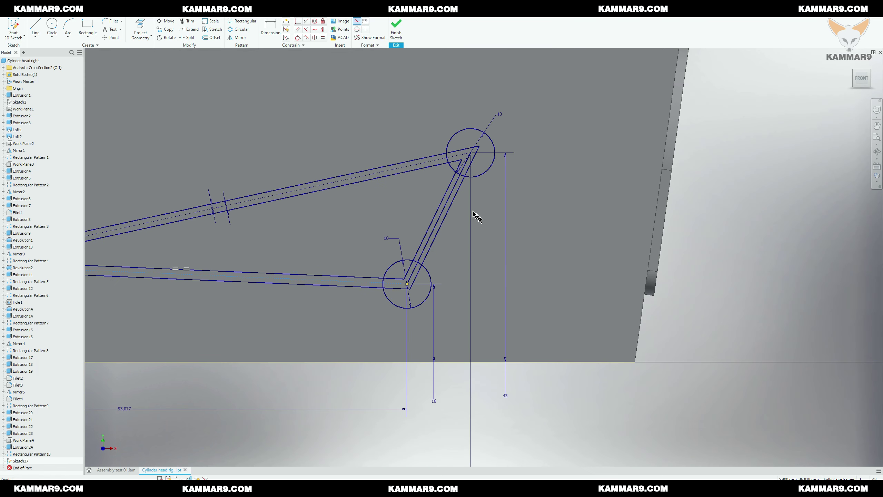
click(450, 197)
click(694, 295)
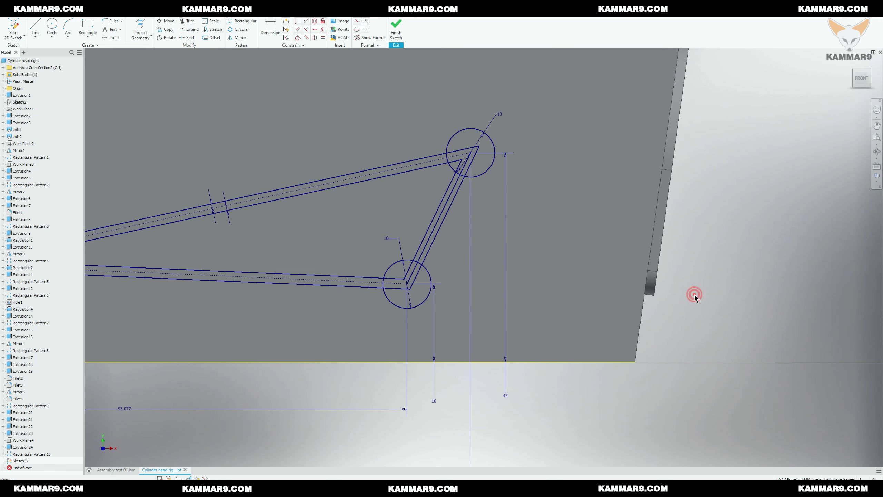
click(448, 204)
click(357, 21)
Step: Clear the selection, inspect the banded outline, and finish the bracket sketch
click(720, 323)
scroll(749, 325, down, 3)
click(399, 322)
scroll(287, 297, up, 2)
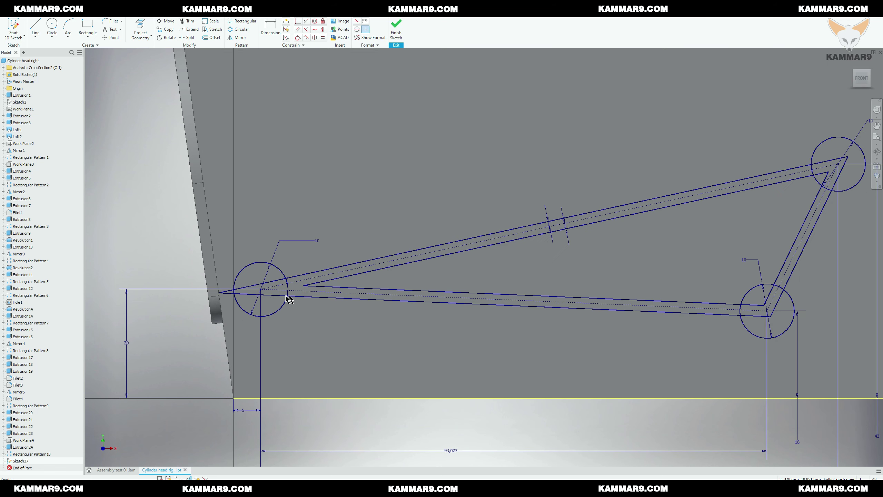
scroll(221, 294, up, 2)
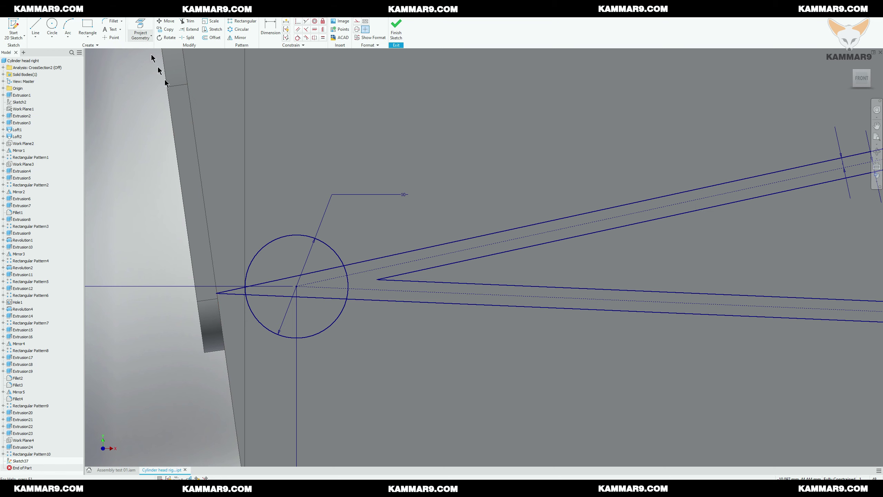
scroll(279, 299, down, 3)
scroll(278, 298, down, 2)
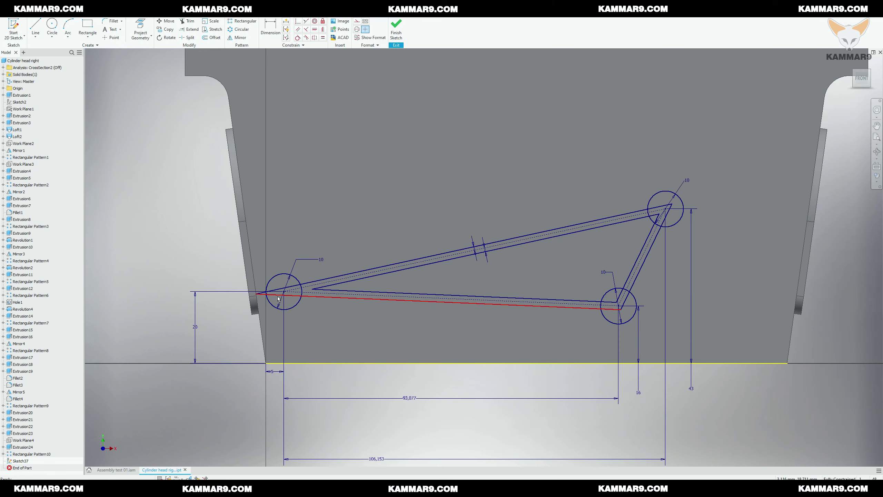
click(33, 16)
Step: Start an extrusion and select the left boss halves and the adjoining arm band
click(41, 35)
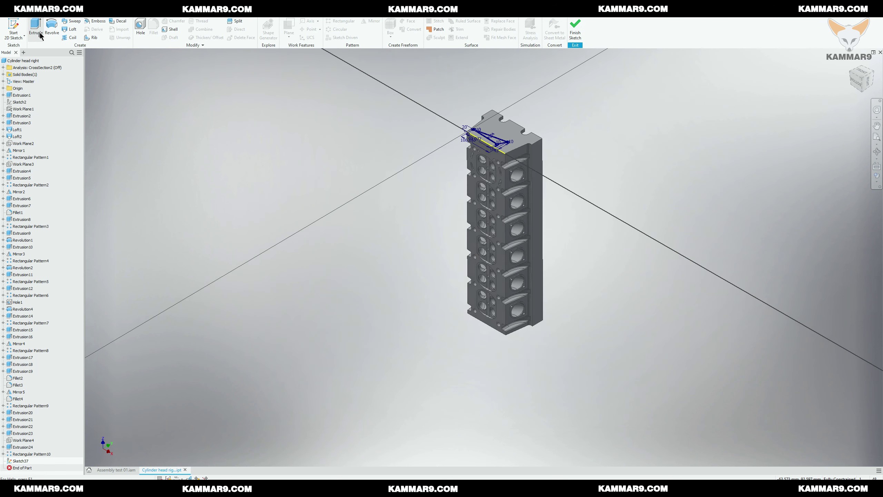
scroll(473, 127, up, 5)
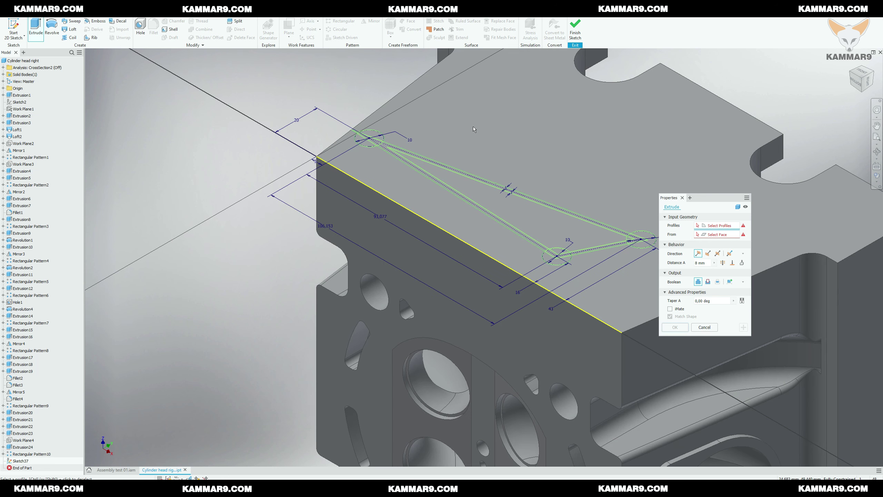
scroll(433, 130, up, 3)
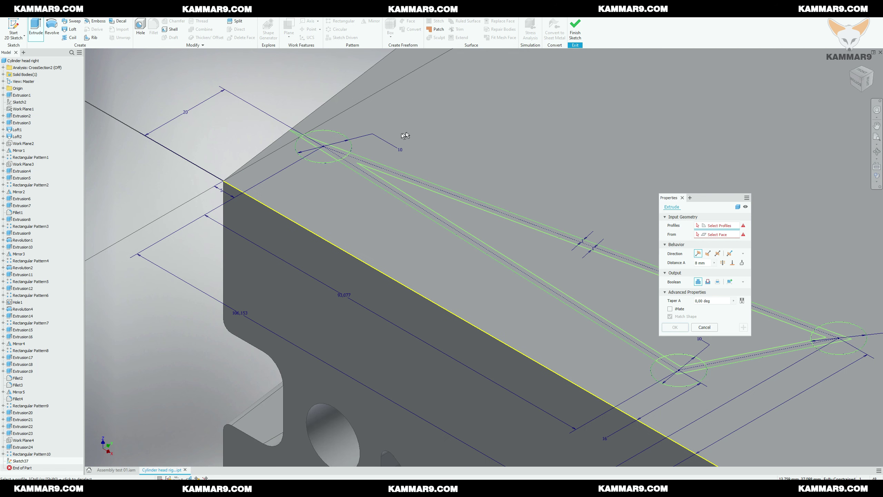
click(347, 146)
scroll(347, 146, up, 3)
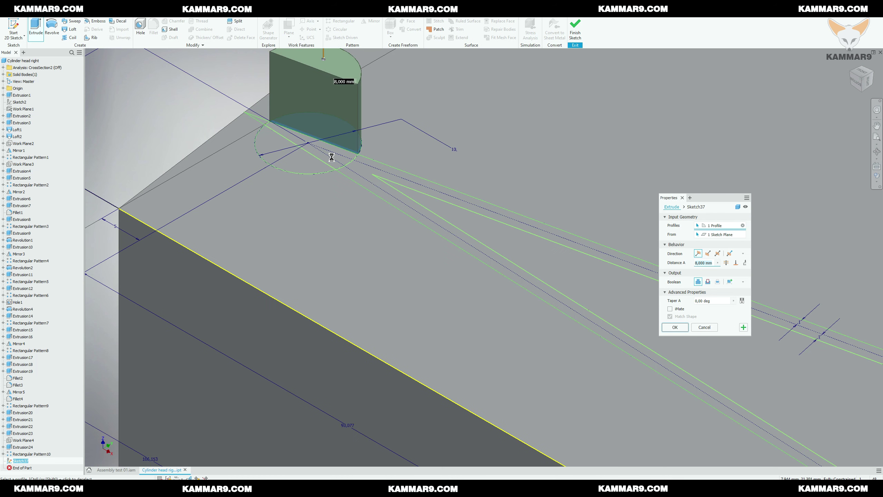
click(341, 160)
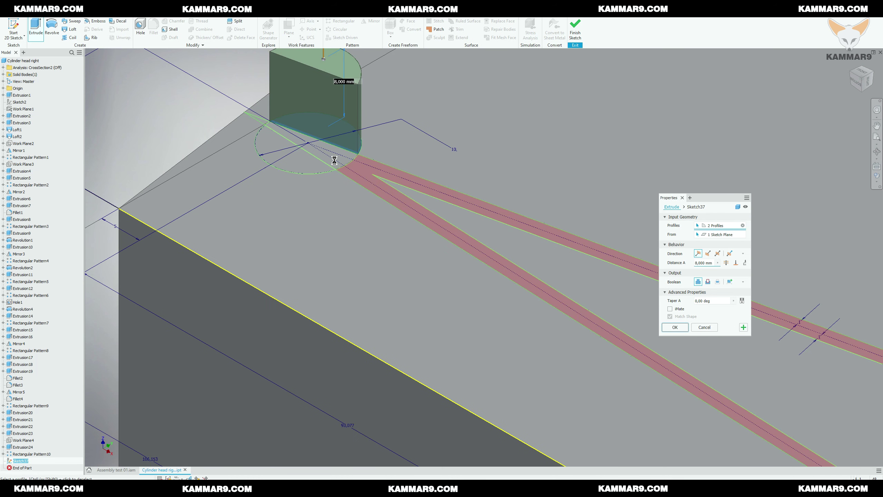
click(334, 161)
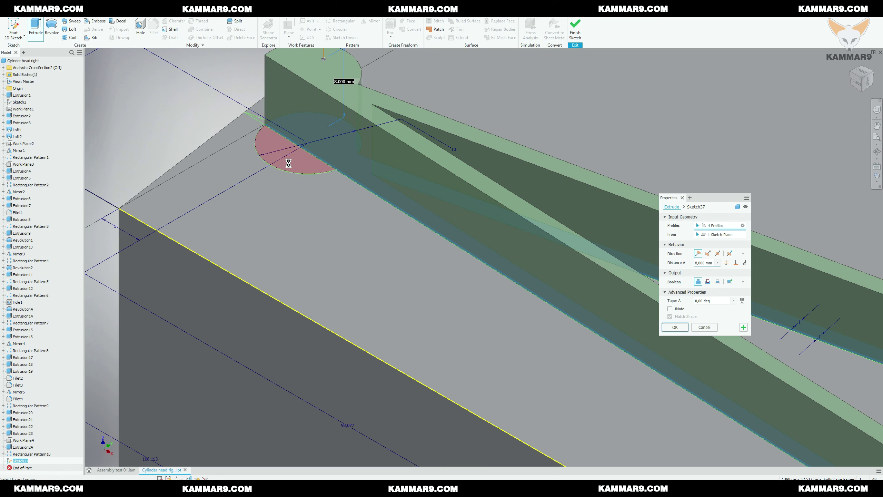
click(278, 160)
scroll(247, 152, down, 5)
scroll(398, 227, up, 5)
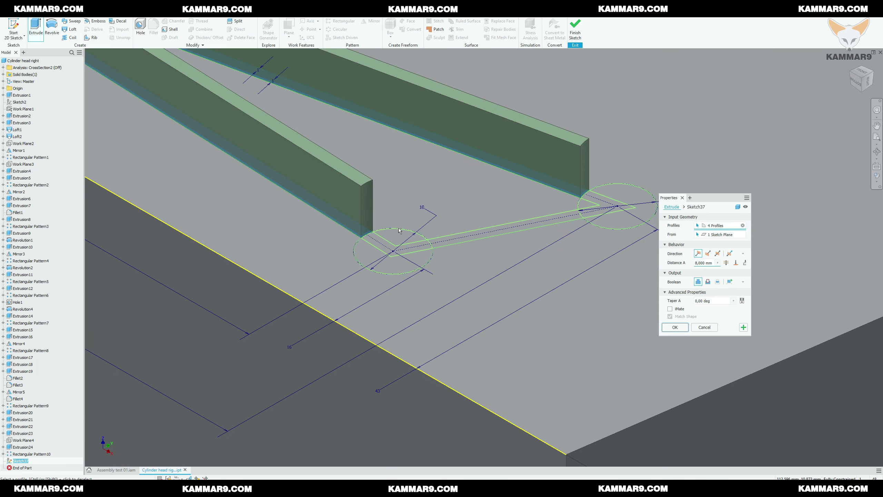
scroll(391, 241, up, 3)
Step: Add the remaining boss, strip, arm and corner profiles and extrude them 8 mm
click(362, 261)
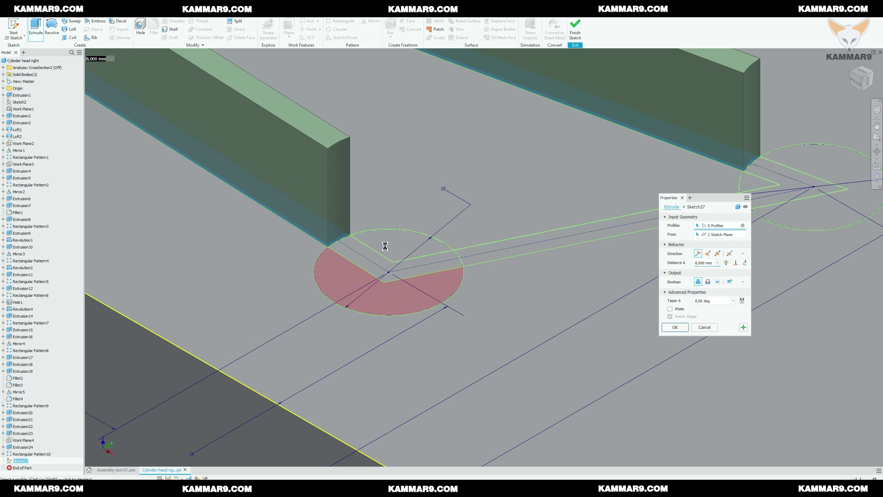
click(472, 259)
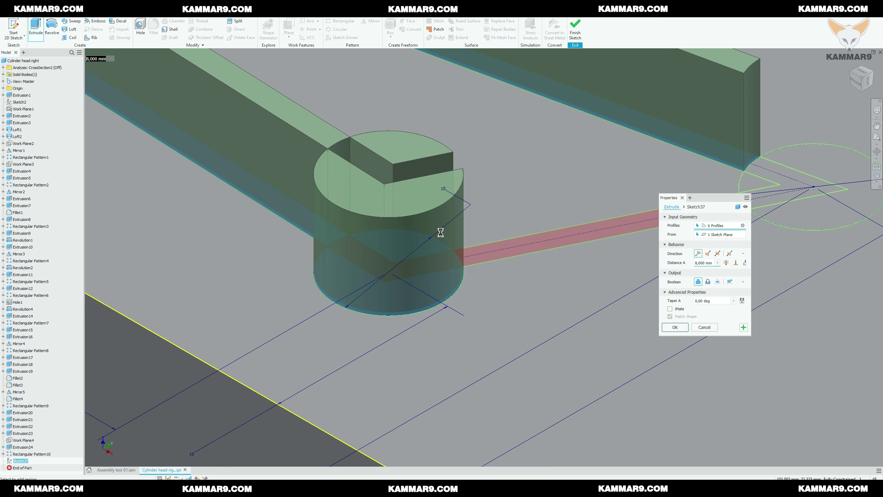
scroll(441, 233, down, 3)
click(424, 206)
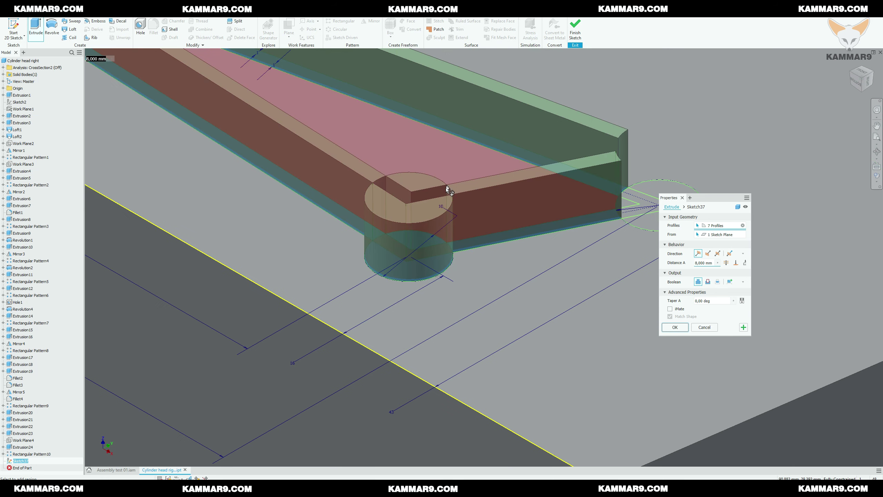
key(Page_Up)
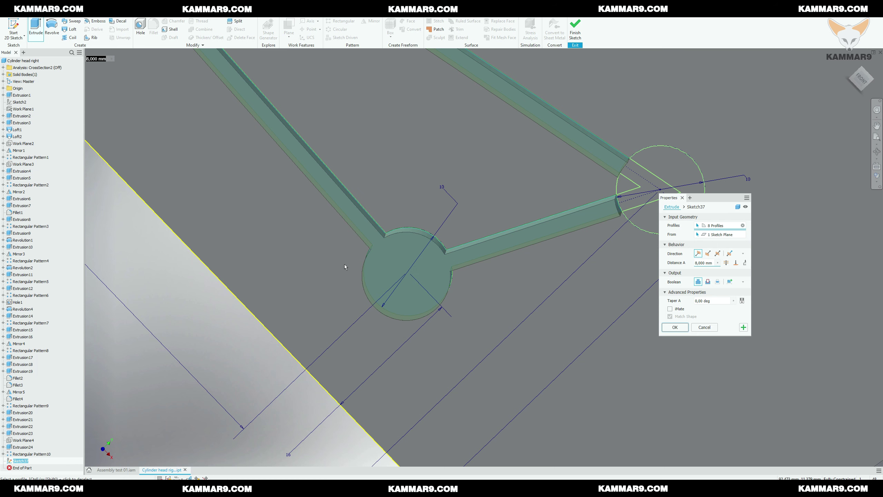
scroll(335, 258, down, 1)
scroll(511, 217, up, 1)
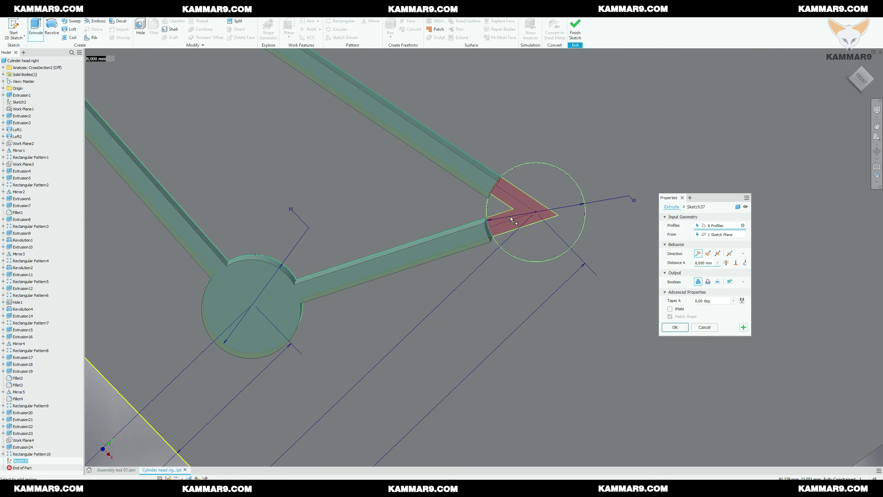
click(510, 217)
click(569, 200)
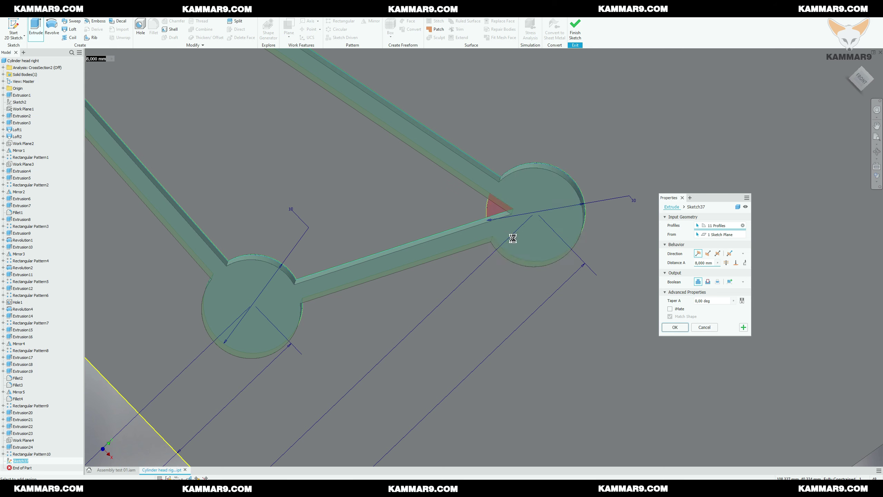
scroll(514, 256, down, 1)
key(F6)
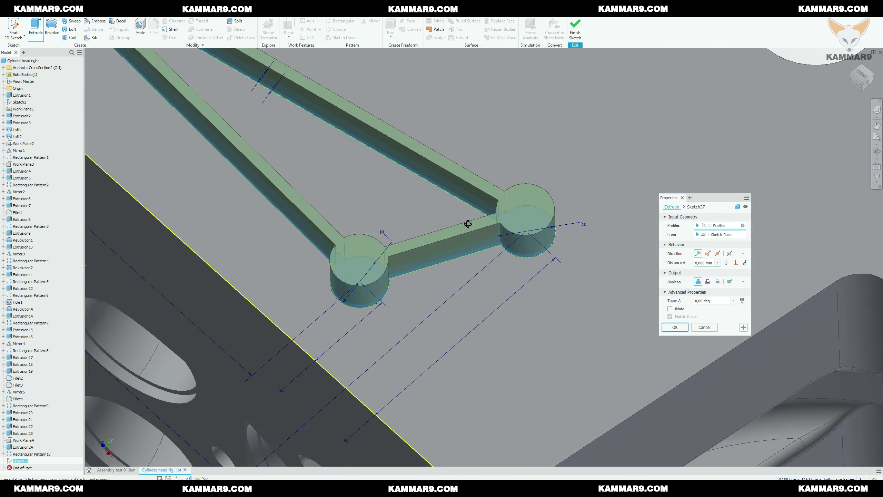
scroll(404, 192, up, 3)
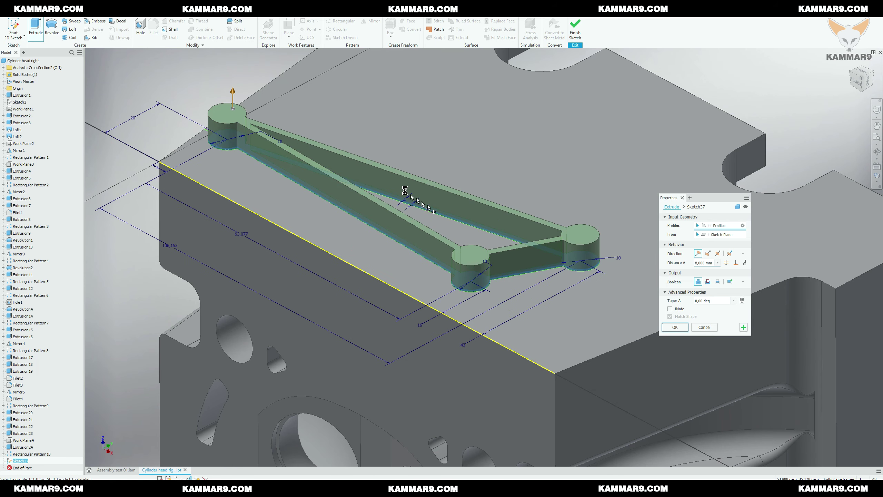
click(675, 328)
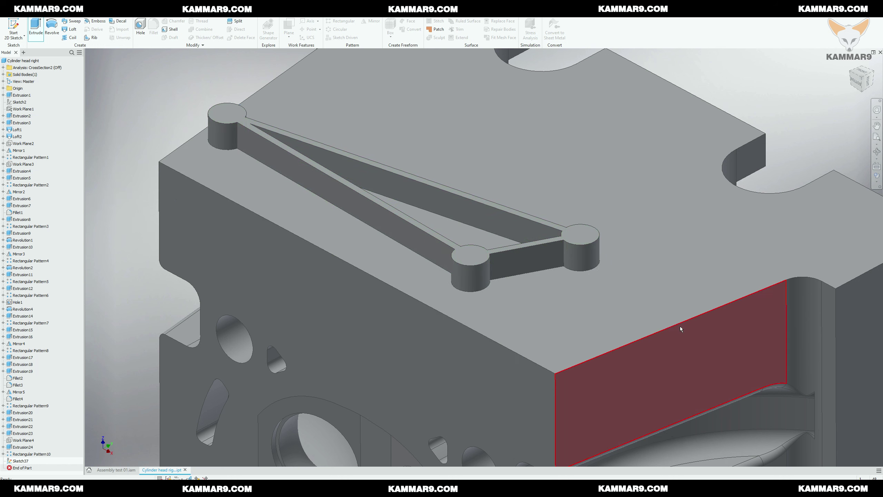
Step: Start a new sketch on the bracket's boss face
scroll(465, 253, down, 3)
scroll(335, 274, up, 5)
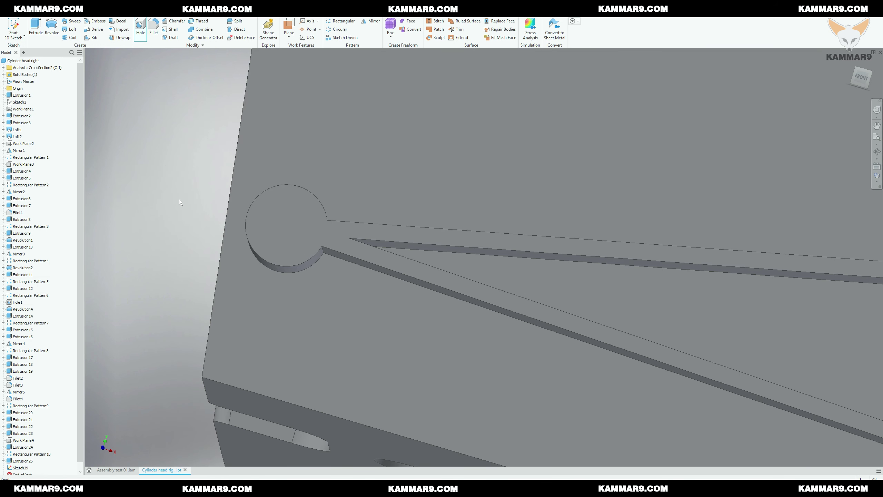
click(283, 222)
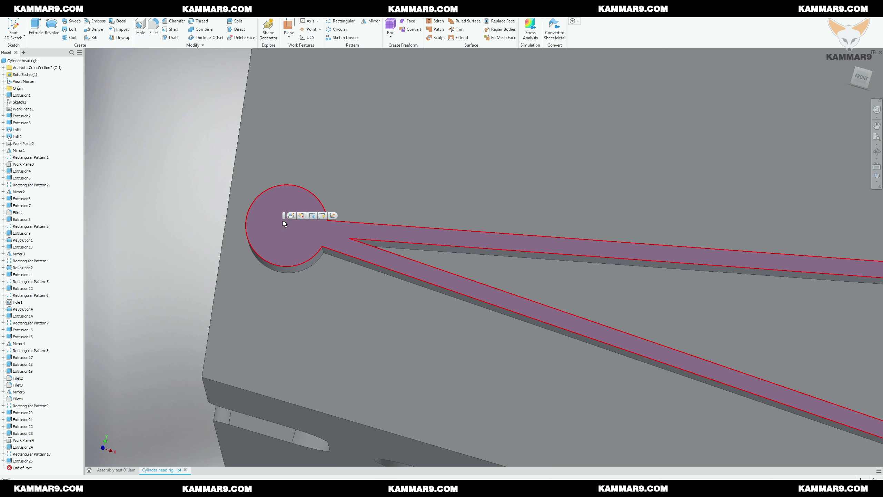
click(332, 216)
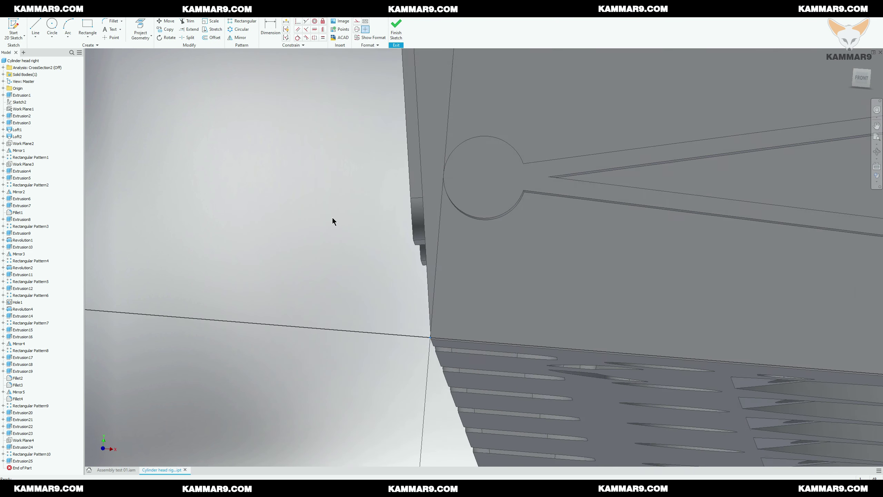
scroll(314, 260, down, 5)
scroll(405, 191, up, 3)
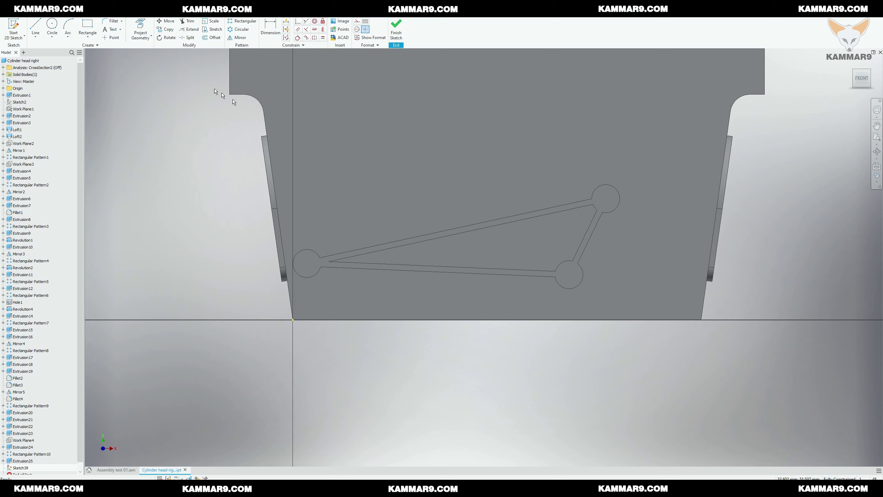
Step: Place sketch points at the three boss centres and finish the sketch
click(111, 37)
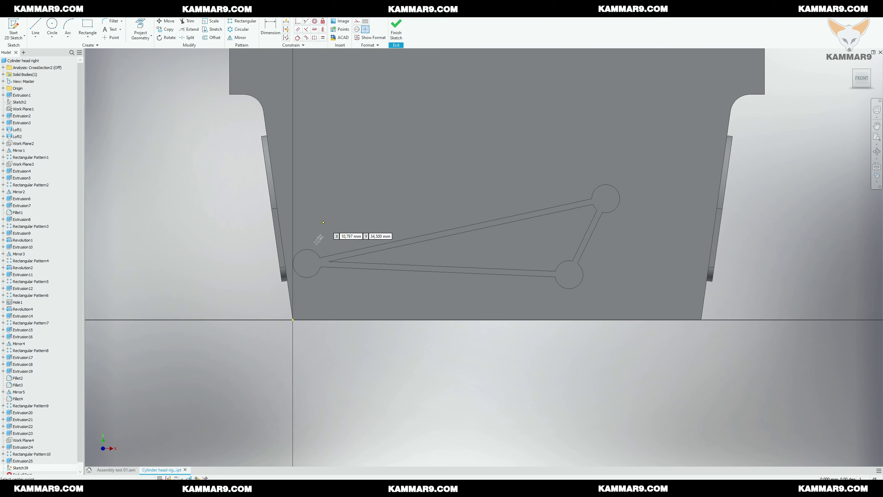
click(307, 263)
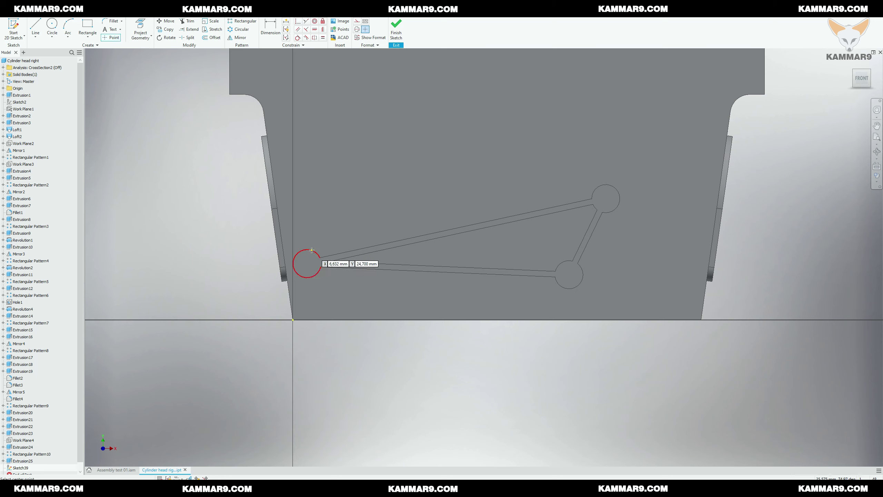
click(307, 264)
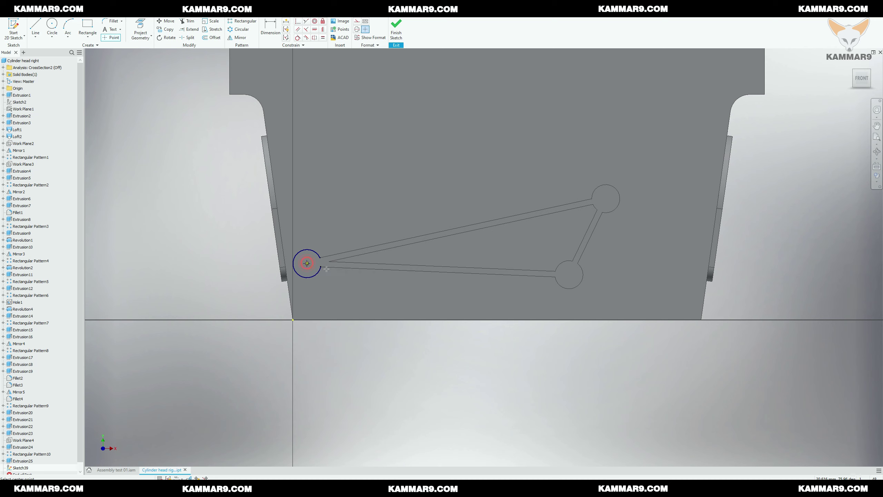
click(569, 275)
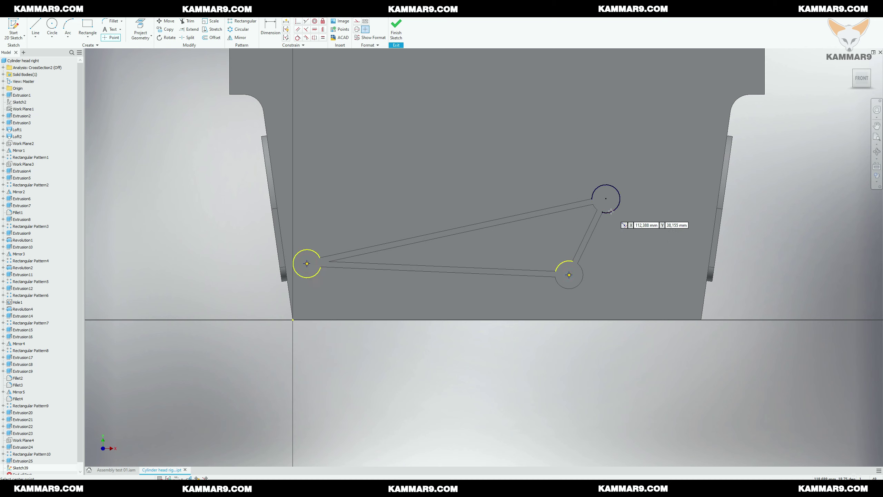
click(606, 198)
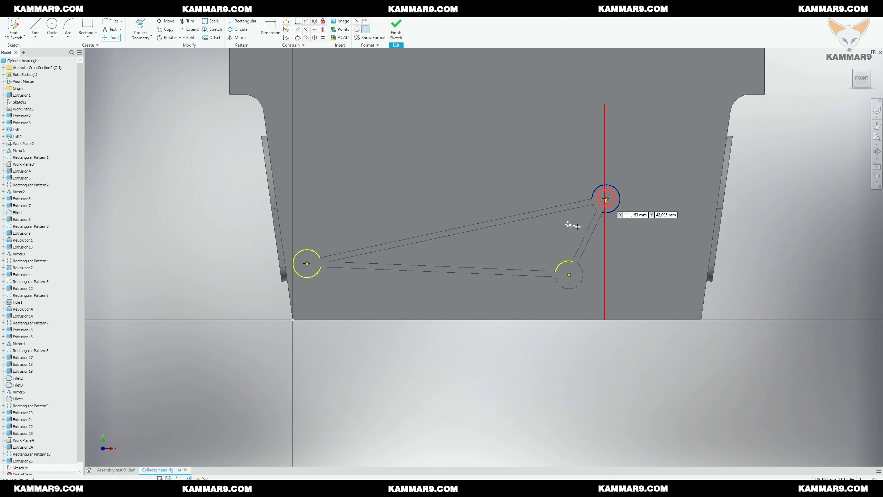
click(394, 33)
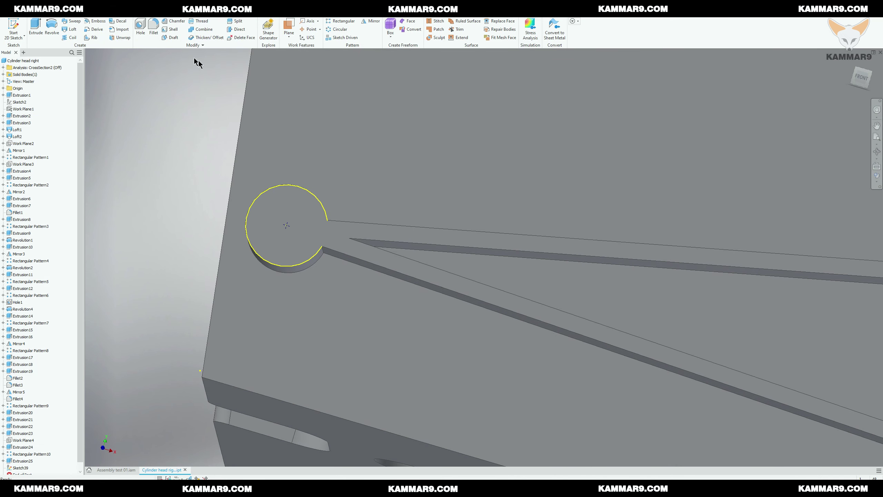
click(138, 31)
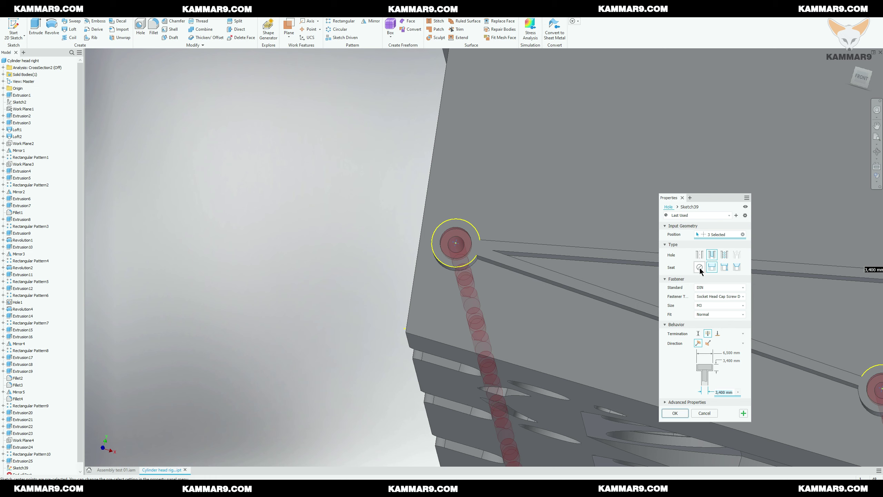
Step: Make the holes seatless ISO Metric M3x0.5 tapped holes with fixed-distance termination, then confirm
click(700, 267)
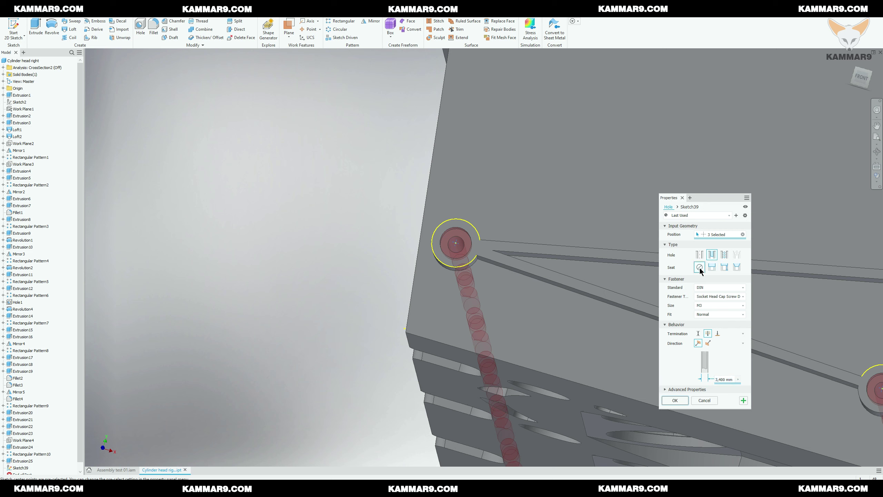
click(723, 256)
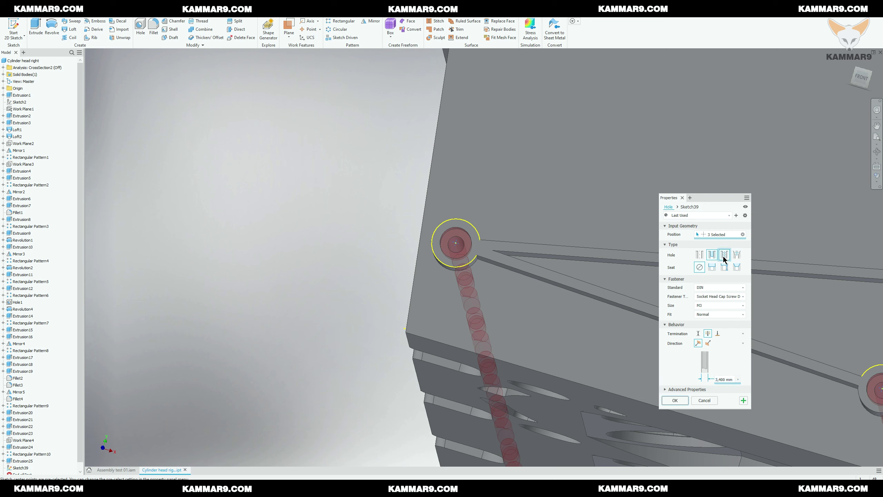
click(710, 288)
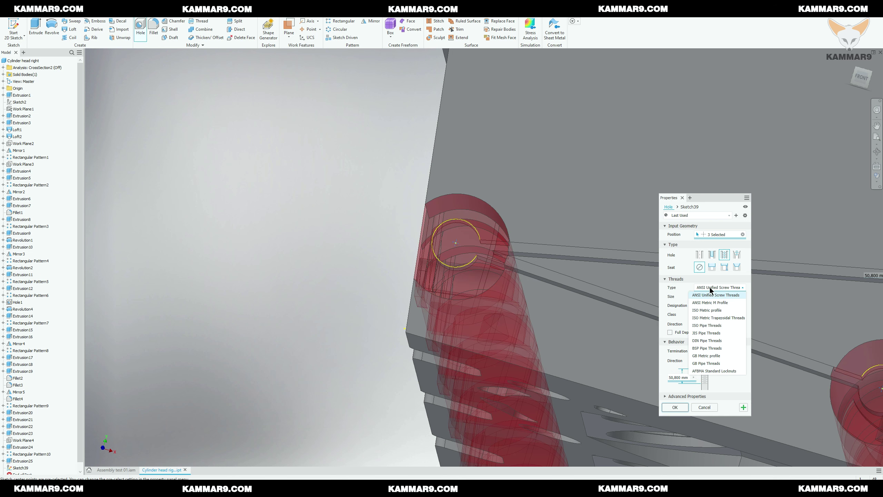
click(709, 311)
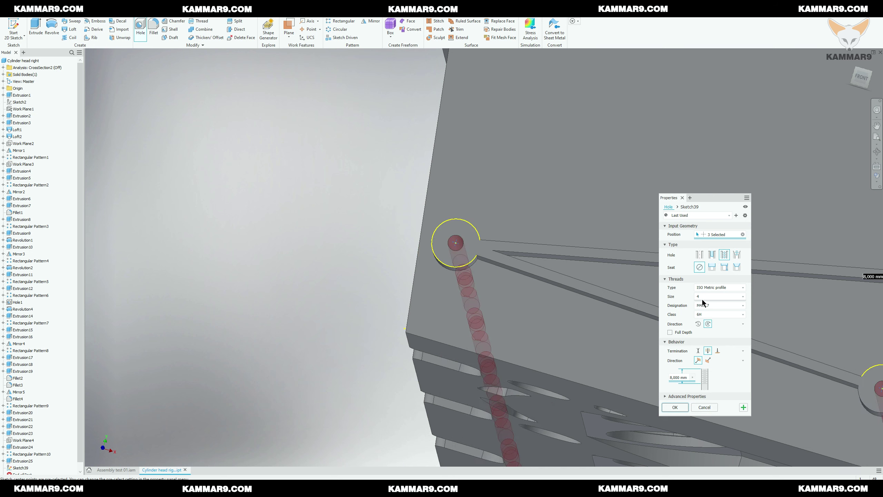
click(703, 299)
scroll(706, 307, up, 1)
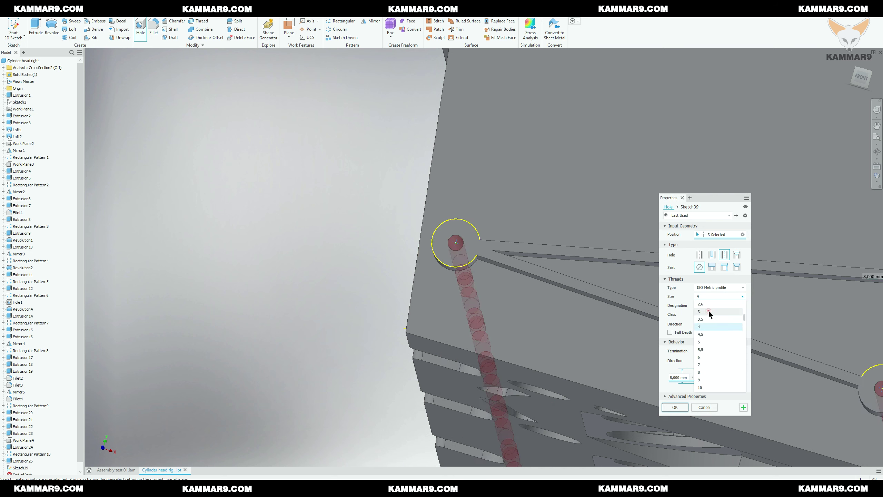
click(709, 311)
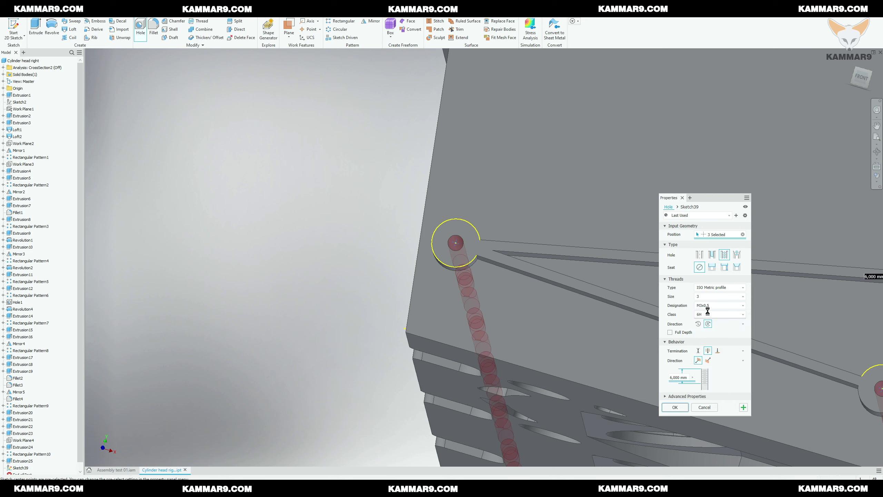
click(699, 352)
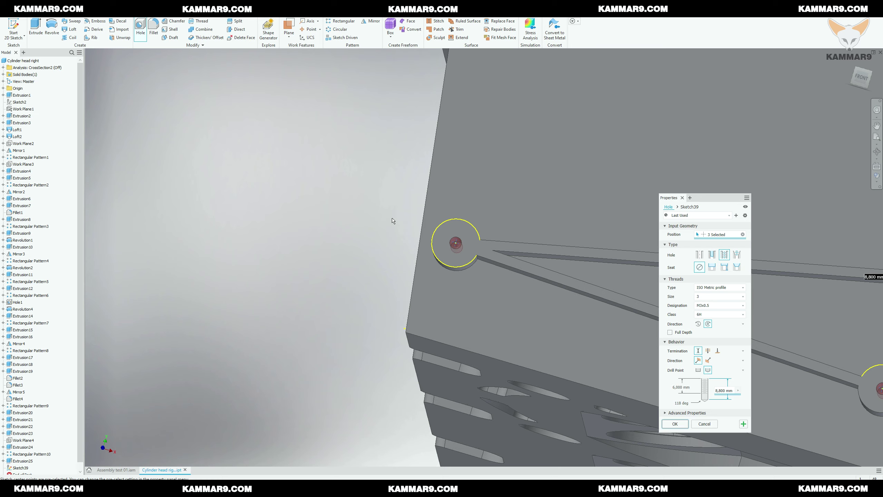
mouse_move(391, 219)
shift+middle_down()
mouse_move(460, 251)
mouse_move(455, 273)
mouse_move(454, 243)
mouse_move(463, 265)
shift+middle_up()
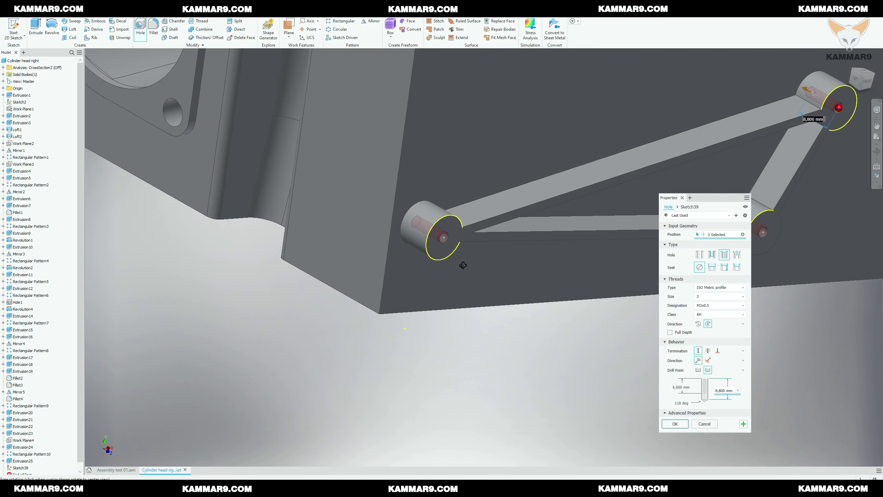
click(675, 423)
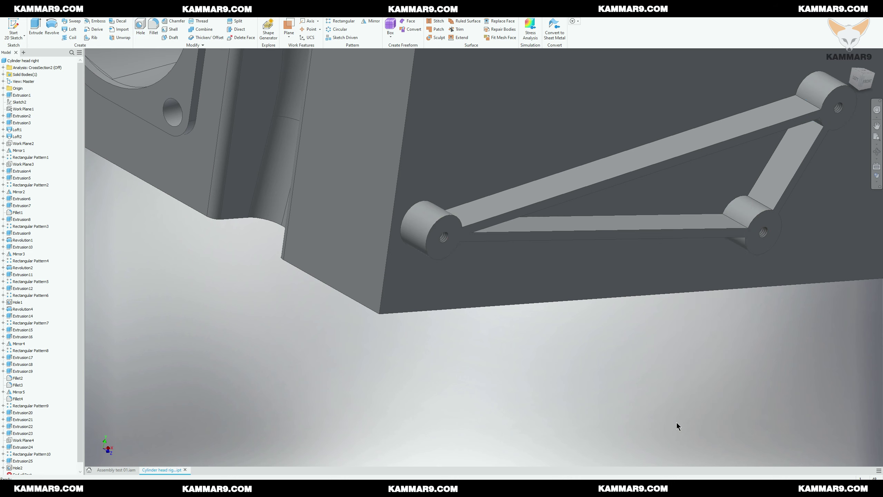
scroll(485, 309, down, 5)
scroll(476, 309, down, 3)
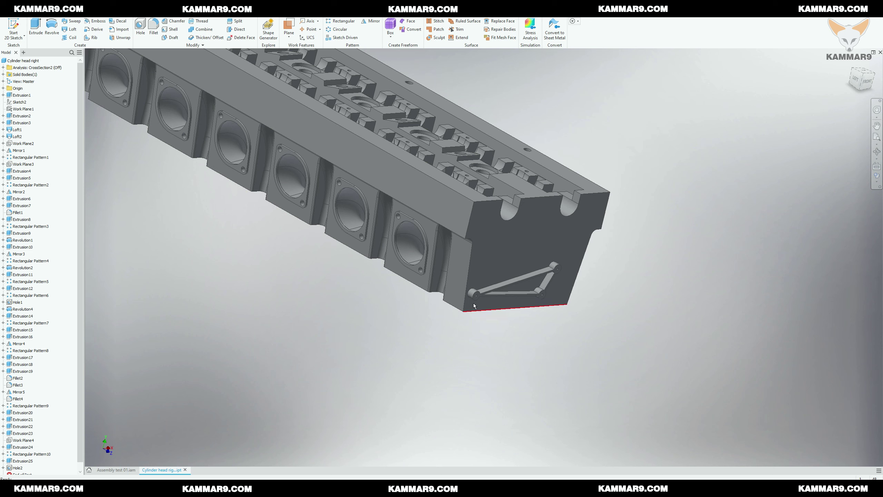
mouse_move(446, 276)
shift+middle_down()
mouse_move(384, 256)
mouse_move(347, 271)
mouse_move(501, 318)
shift+middle_up()
scroll(501, 319, up, 3)
scroll(548, 307, up, 3)
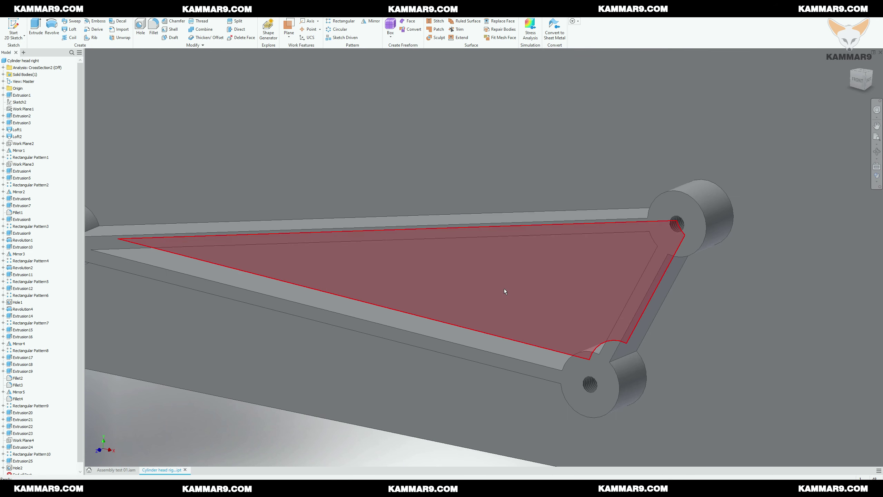
scroll(504, 289, down, 2)
scroll(488, 282, up, 2)
scroll(451, 275, down, 1)
scroll(448, 275, down, 4)
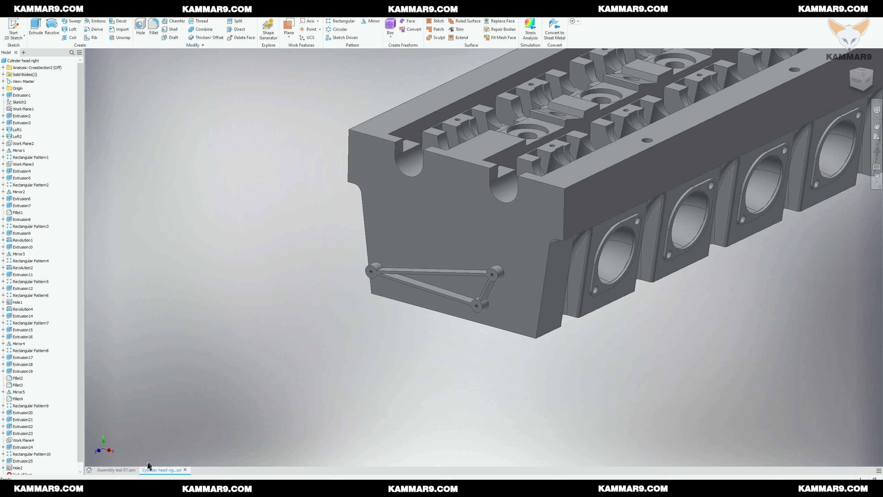
click(128, 470)
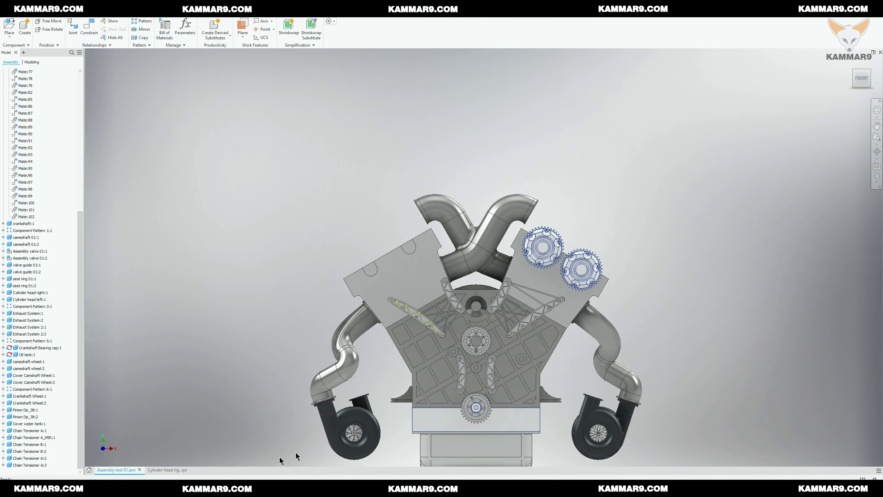
Step: Zoom in on the chain tensioners to check them against the new bracket
scroll(557, 310, up, 3)
scroll(561, 317, up, 2)
scroll(562, 317, up, 2)
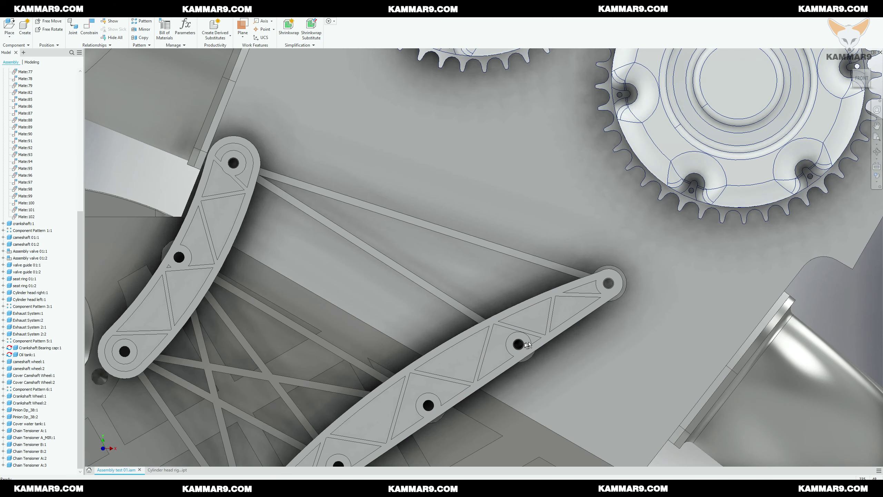
scroll(423, 221, down, 3)
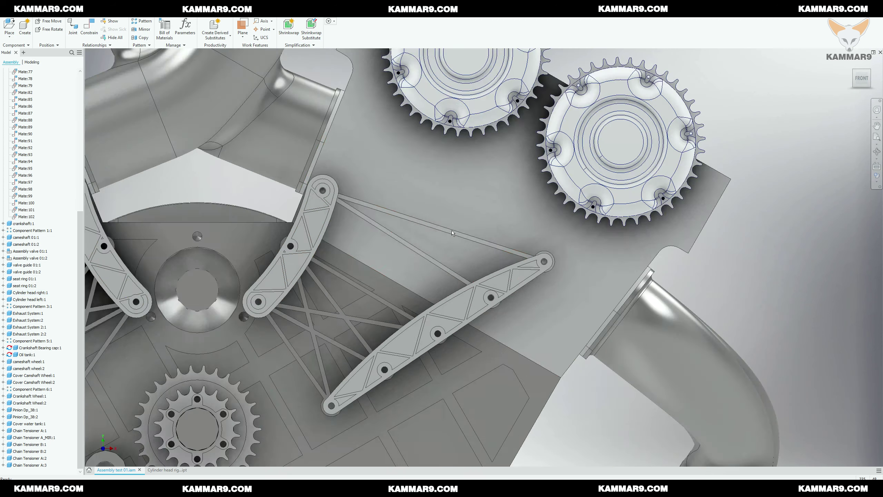
scroll(451, 231, down, 3)
scroll(404, 242, up, 4)
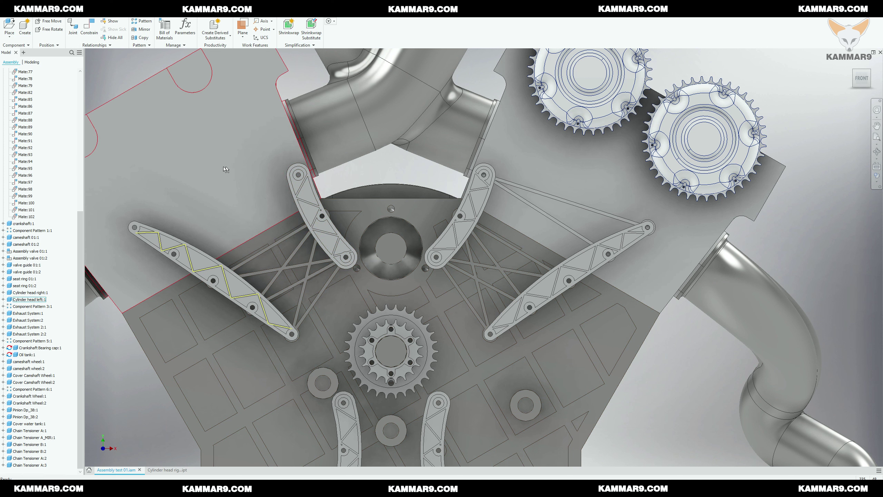
Step: Open Cylinder head left:1 in its own tab from its right-click menu
click(233, 187)
right_click(233, 186)
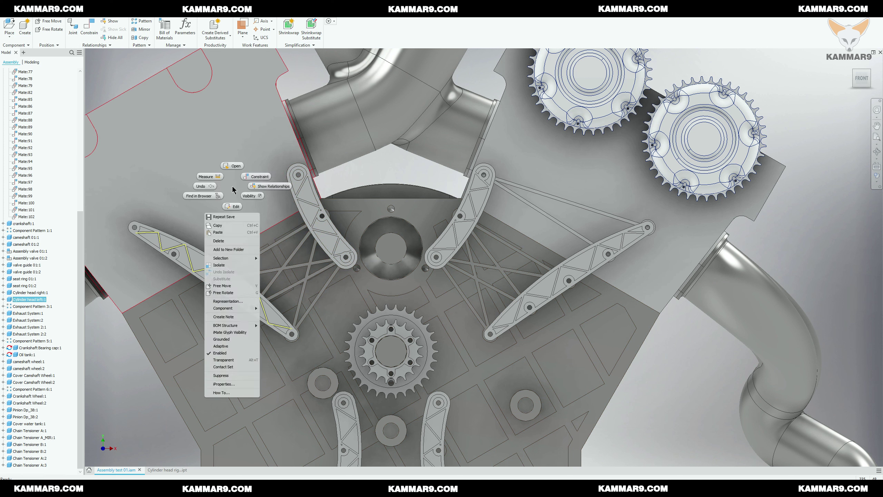
click(233, 167)
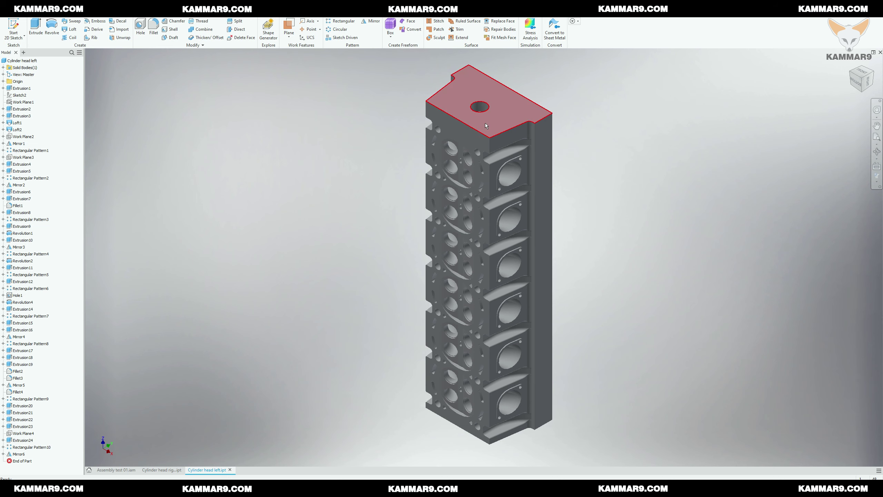
Step: Orbit and zoom the left cylinder head, then select its front end face
mouse_move(485, 123)
shift+middle_down()
mouse_move(453, 146)
mouse_move(388, 231)
mouse_move(286, 223)
mouse_move(320, 245)
mouse_move(487, 292)
mouse_move(471, 285)
shift+middle_up()
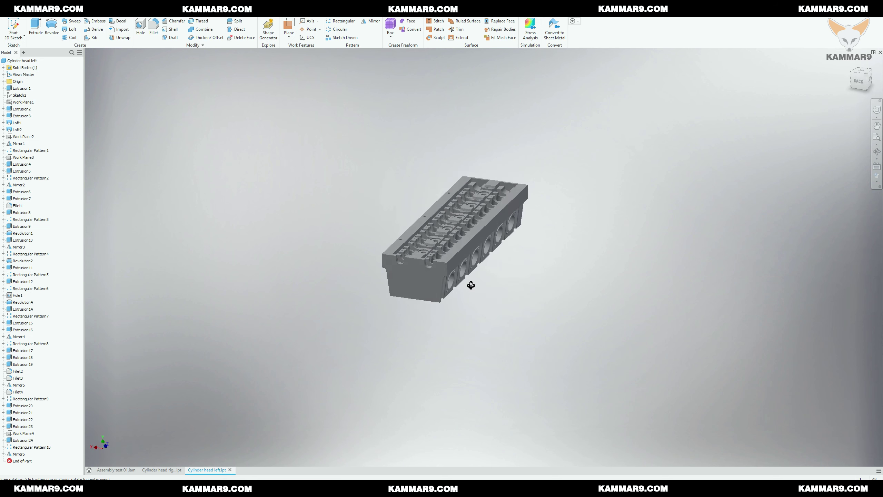
scroll(420, 274, down, 3)
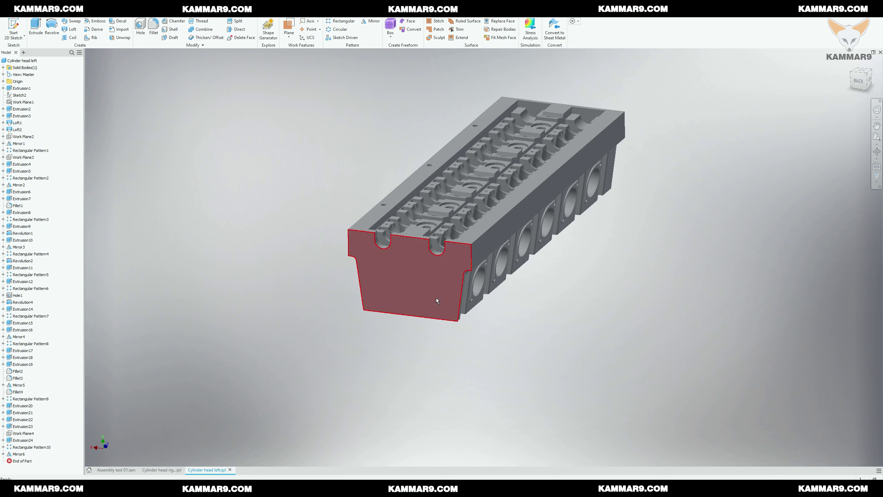
click(436, 298)
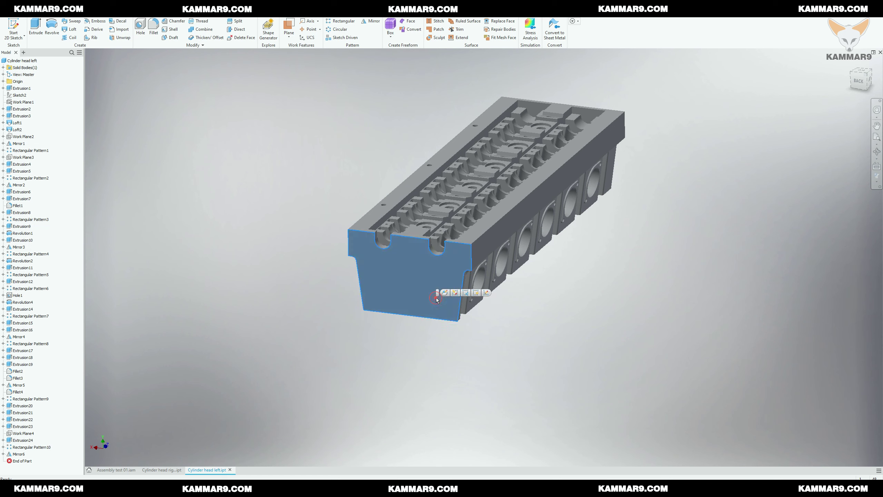
Step: Sketch a closed three-line triangle on the end face's lower half
click(487, 292)
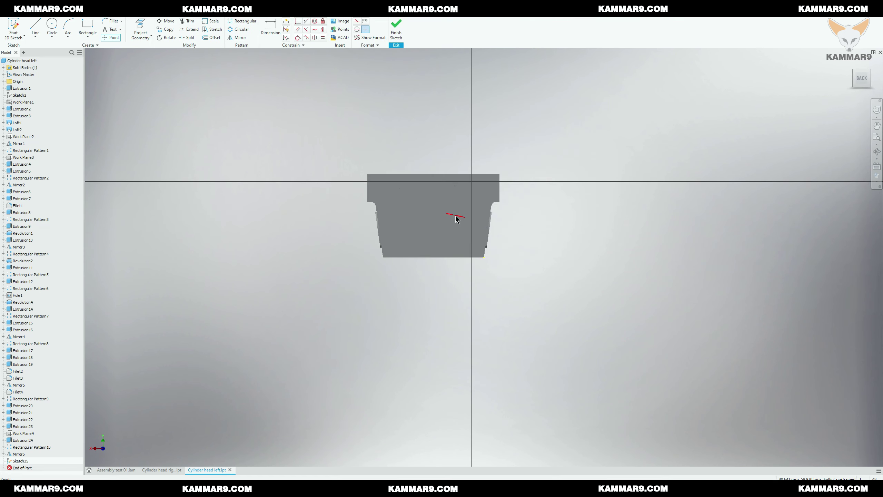
scroll(455, 218, down, 5)
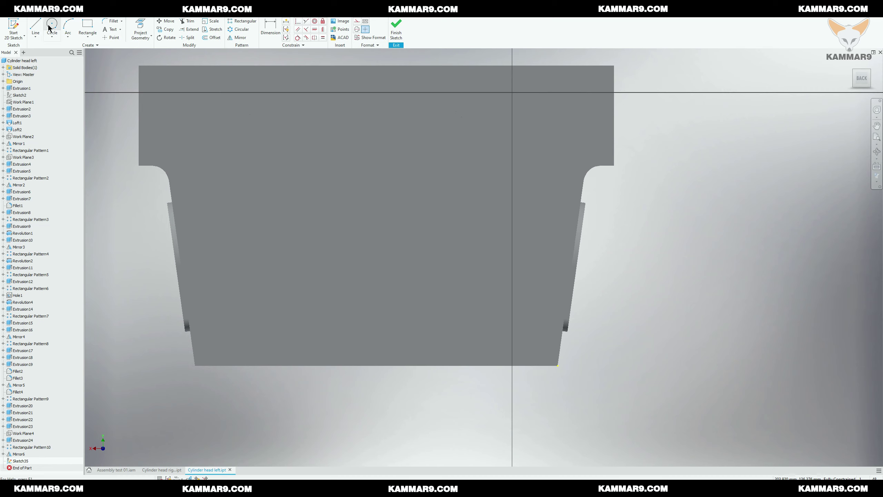
click(37, 28)
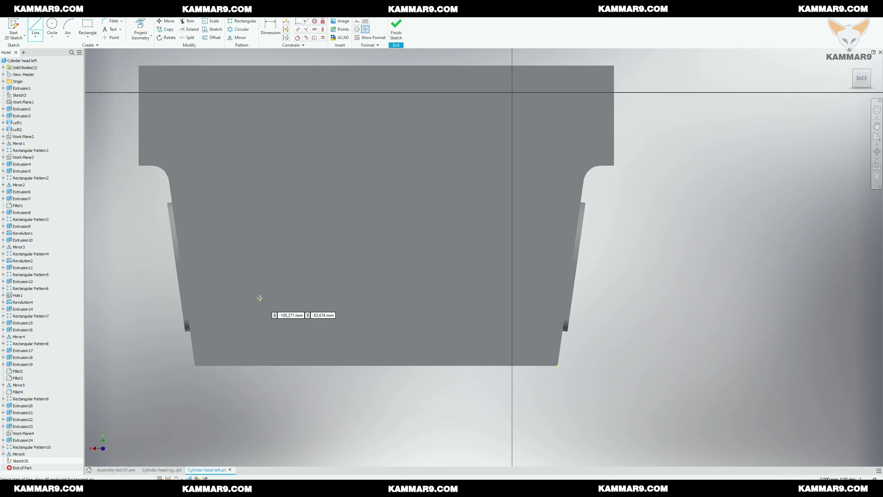
click(258, 295)
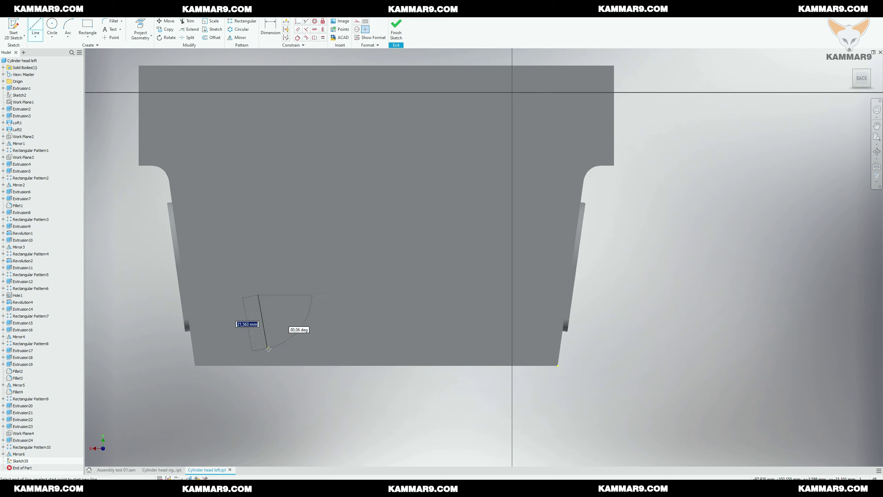
click(270, 352)
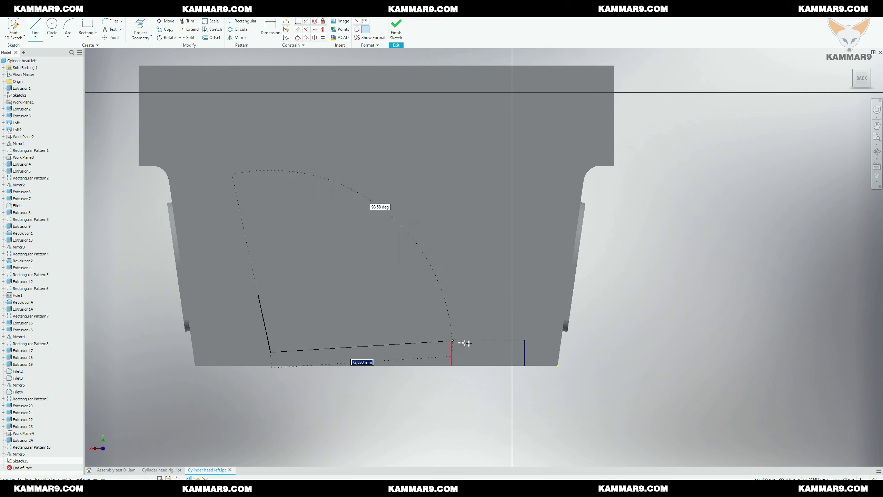
click(489, 344)
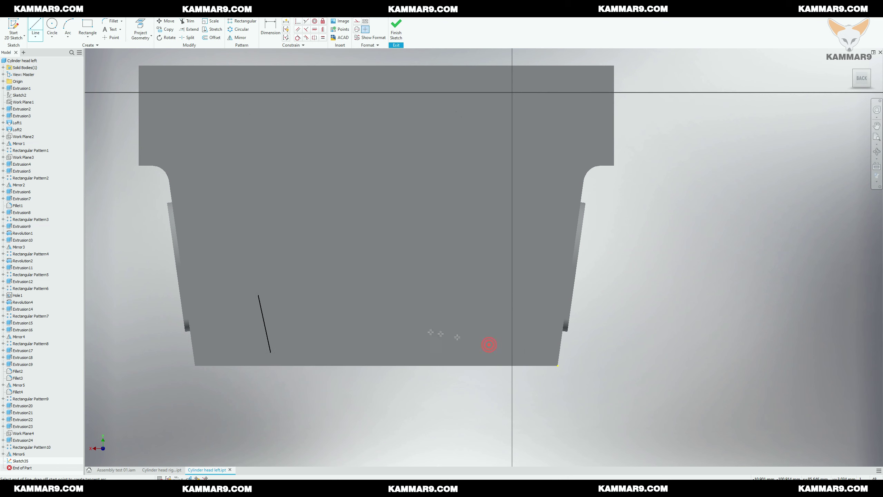
click(258, 295)
scroll(579, 410, down, 3)
scroll(578, 409, up, 4)
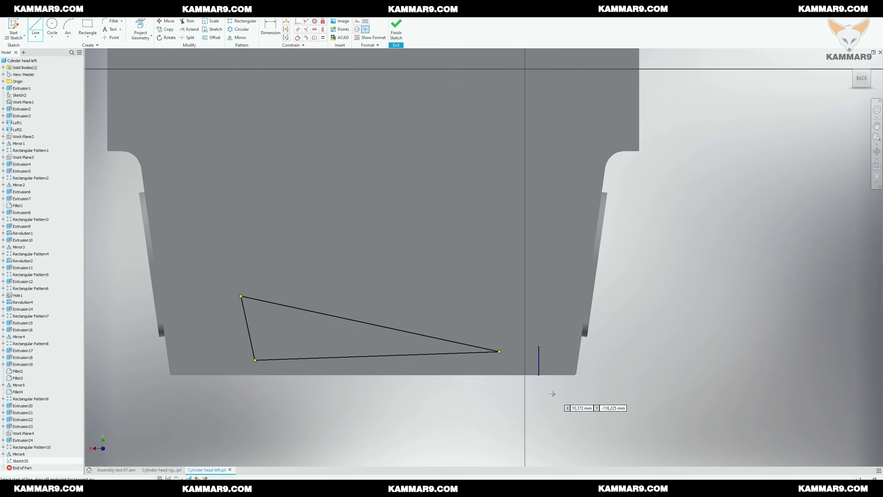
key(d)
Step: Locate the right vertex 5 from the face corner and 20 above the bottom edge
click(576, 375)
click(546, 403)
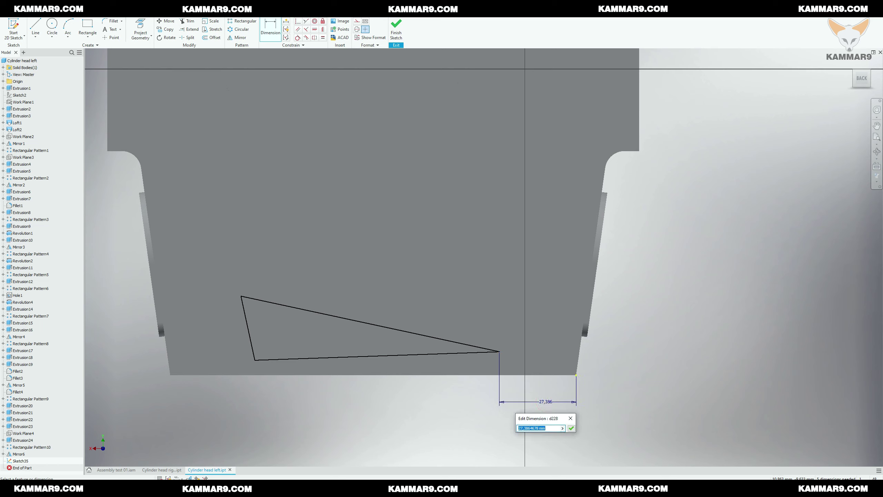
text(5)
key(Return)
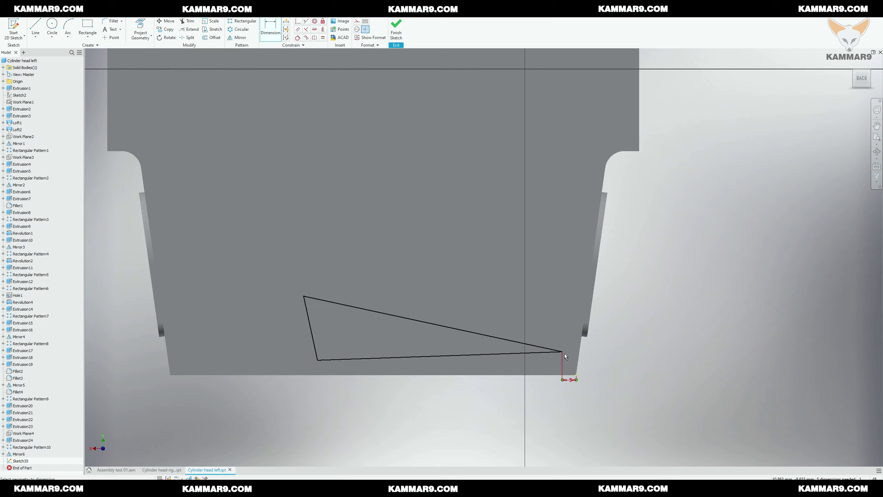
click(576, 375)
click(606, 365)
text(20)
key(Return)
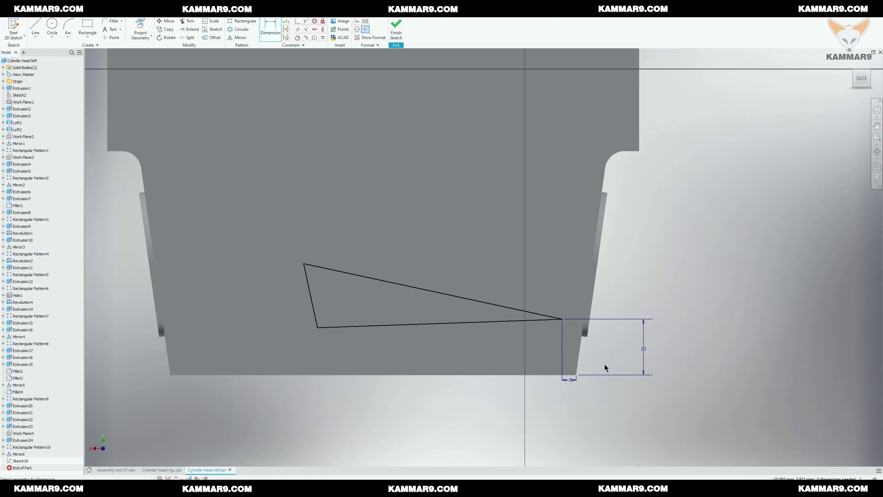
Step: Add the triangle's two width dimensions, 93.077 and 106.153
click(562, 319)
click(317, 328)
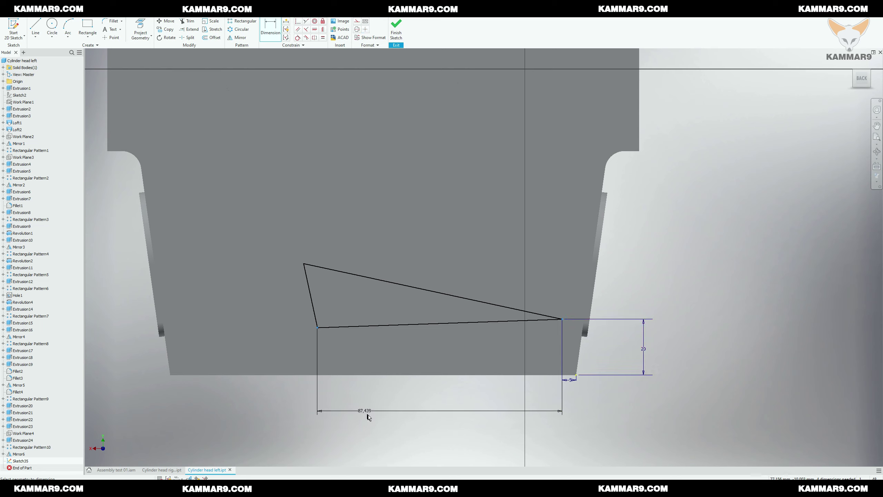
click(372, 421)
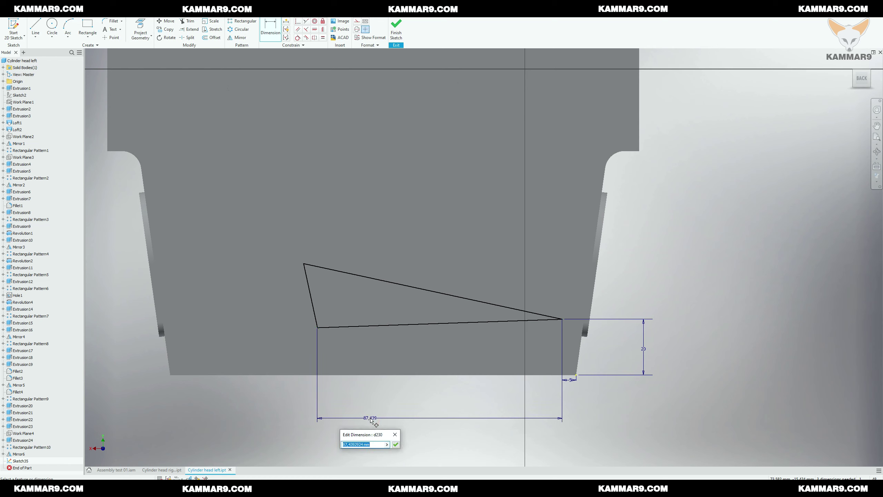
text(93.077)
key(Return)
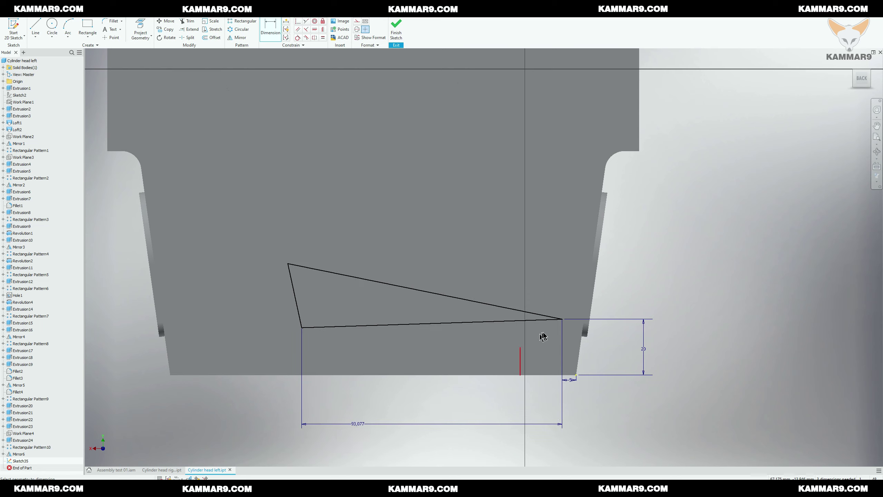
click(561, 319)
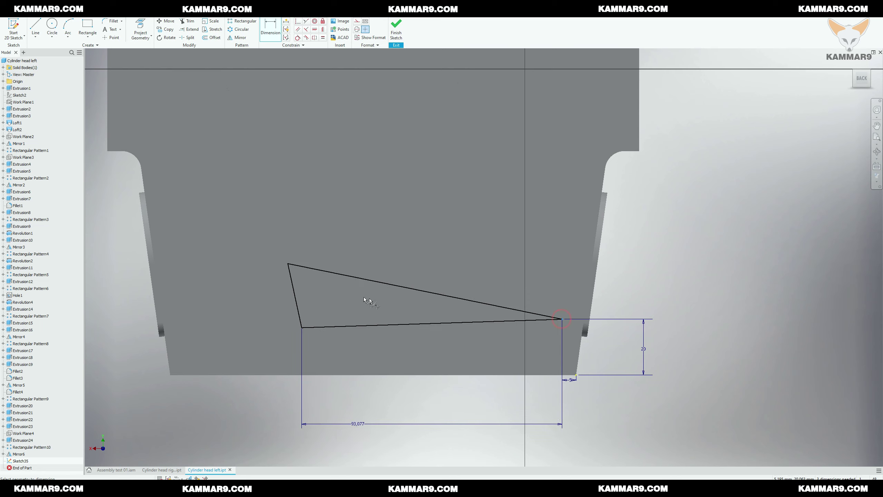
click(289, 264)
click(318, 455)
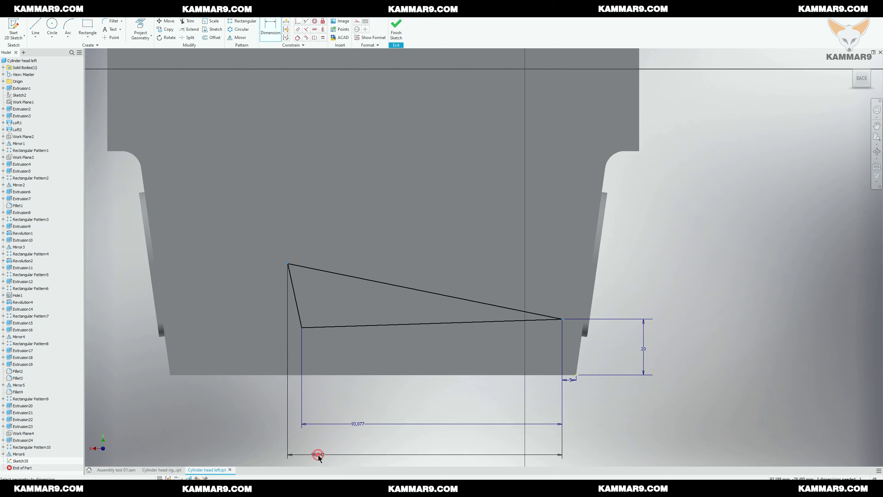
text(106,153)
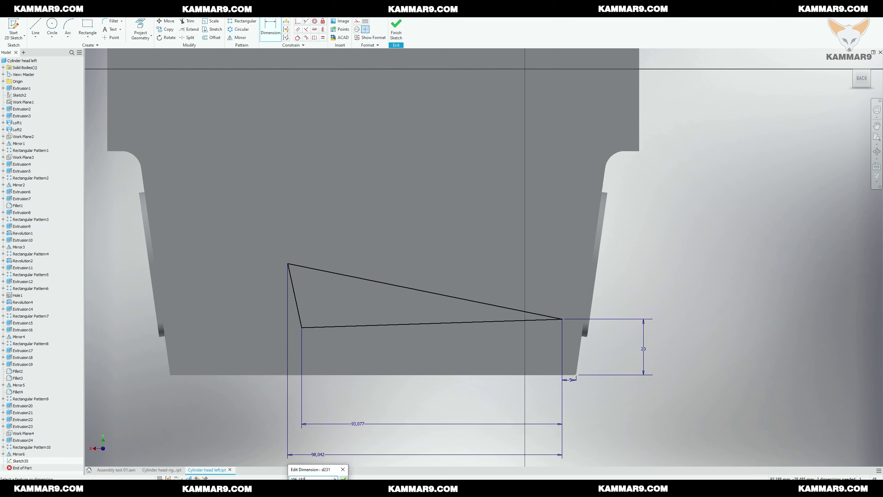
key(Return)
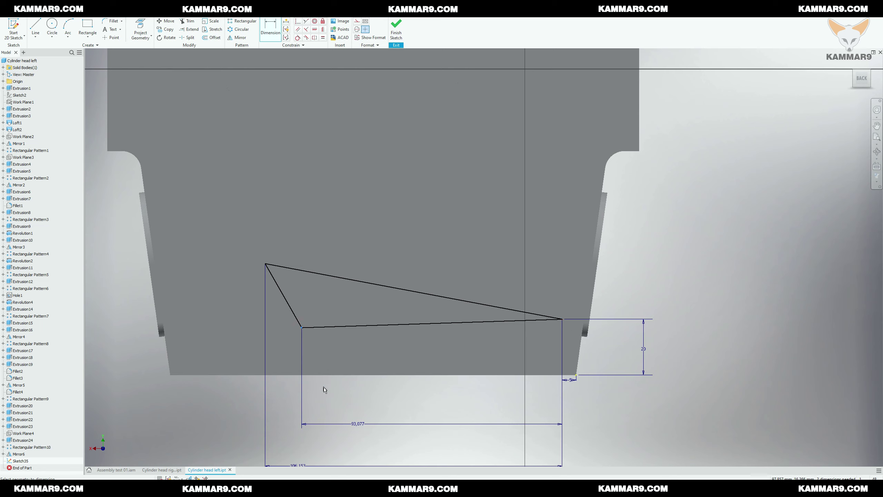
Step: Set the lower-left vertex height to 16 and the top vertex height to 43
click(323, 374)
click(281, 409)
text(16)
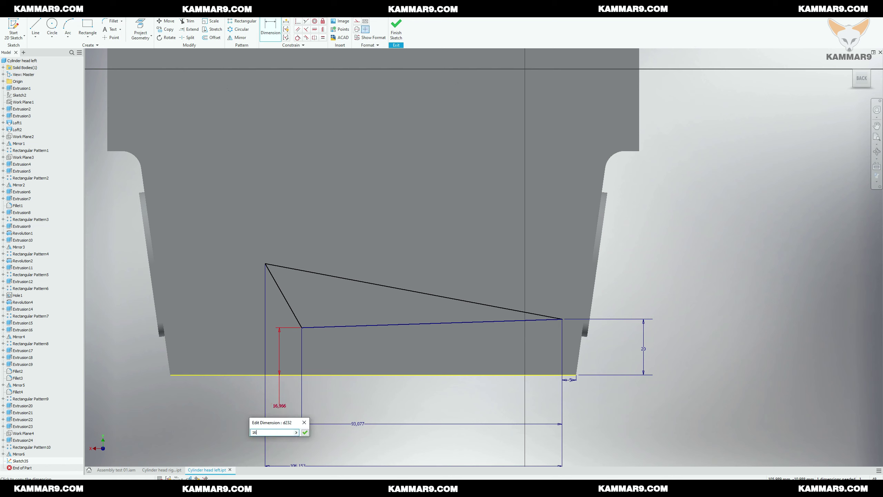
key(Return)
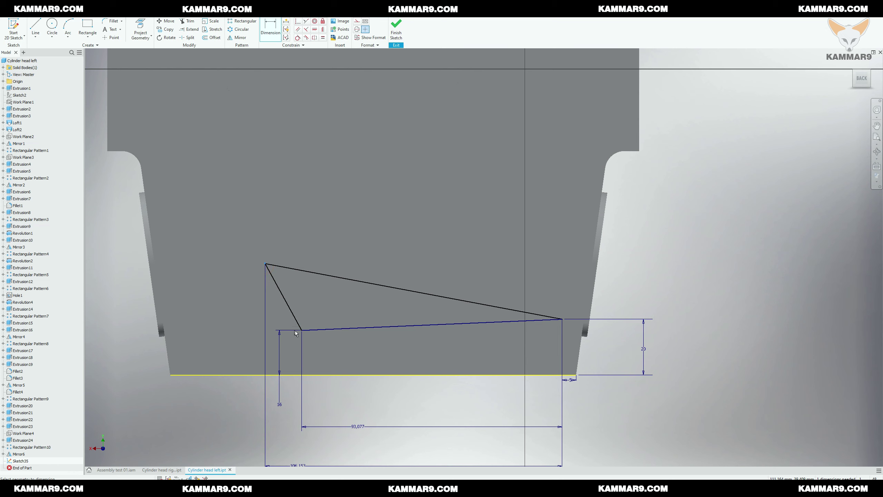
click(292, 376)
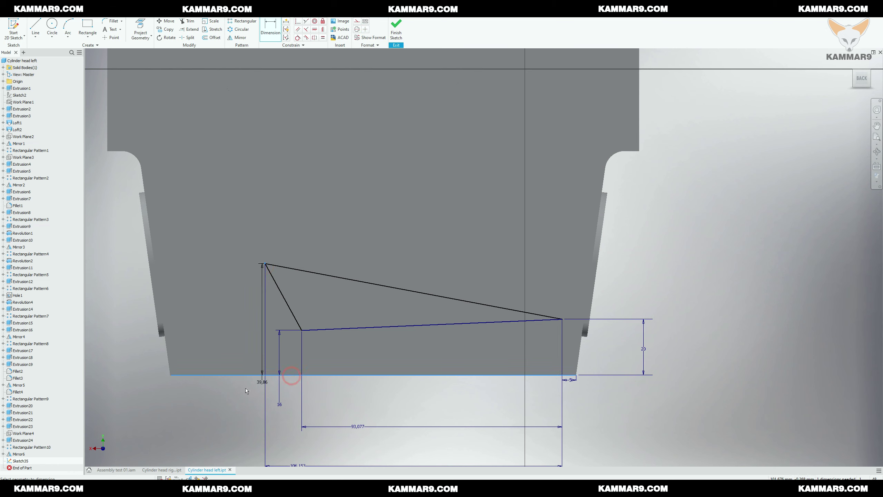
click(206, 413)
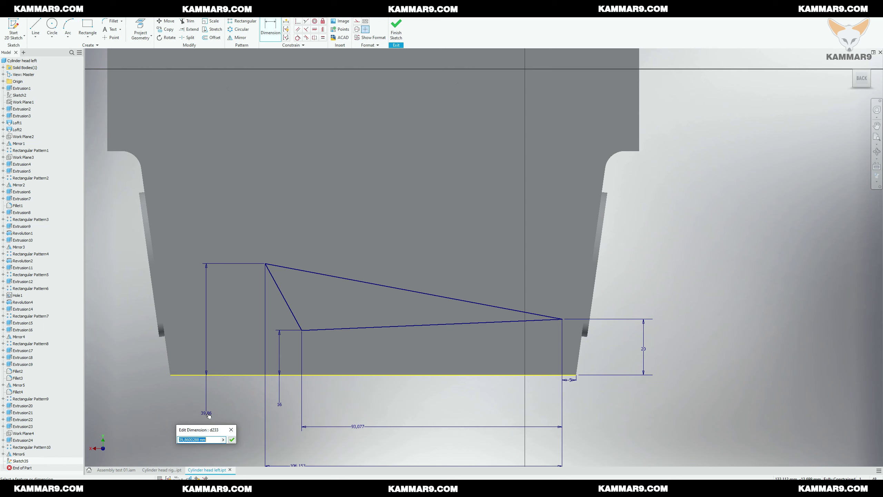
text(43)
key(Return)
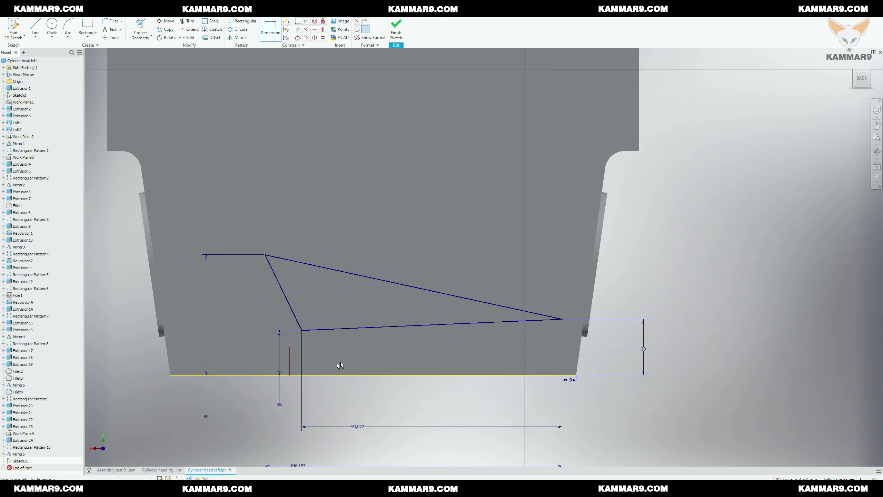
scroll(336, 363, down, 2)
scroll(444, 347, up, 3)
key(Escape)
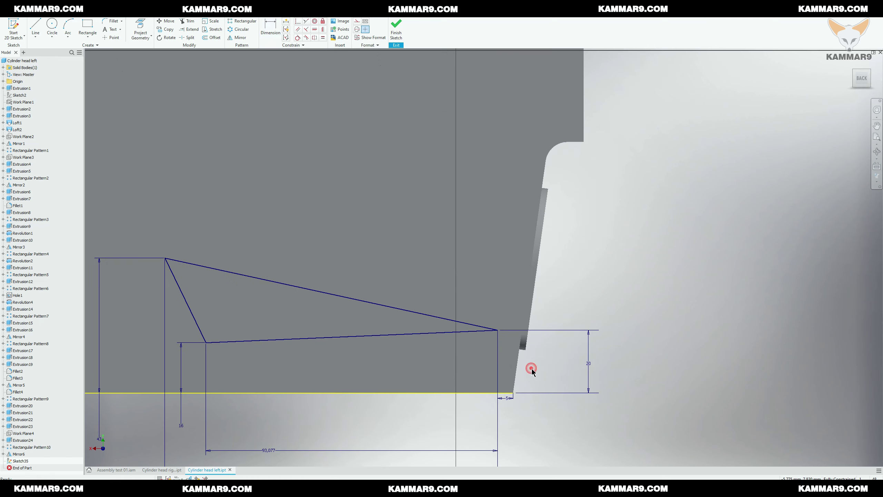
Step: Draw 10 mm circles centred on the triangle's right and top-left vertices
click(52, 27)
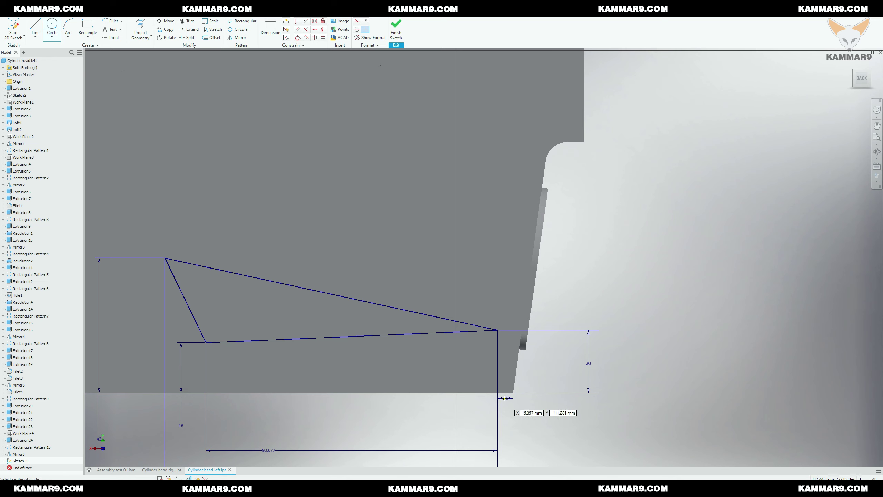
click(497, 331)
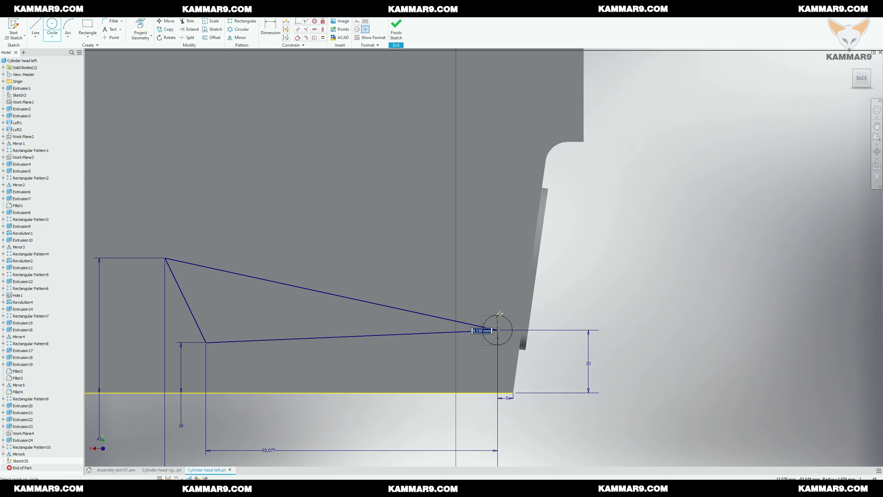
text(10)
key(Return)
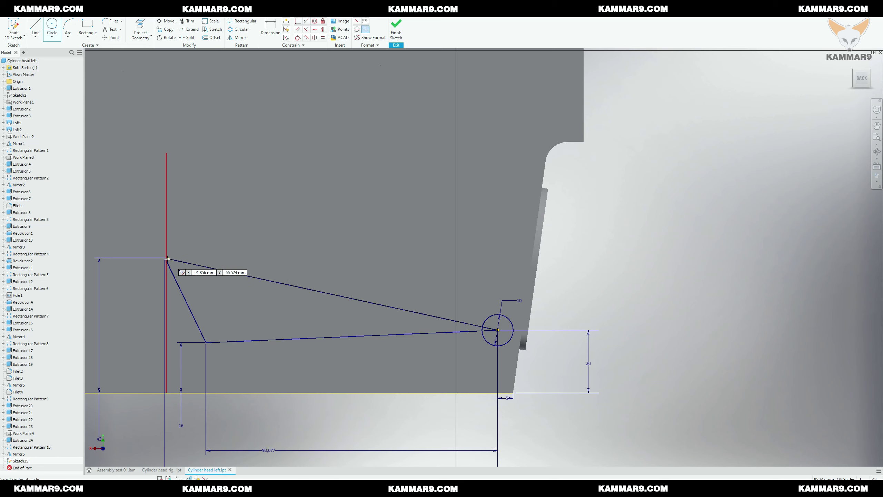
scroll(166, 258, up, 5)
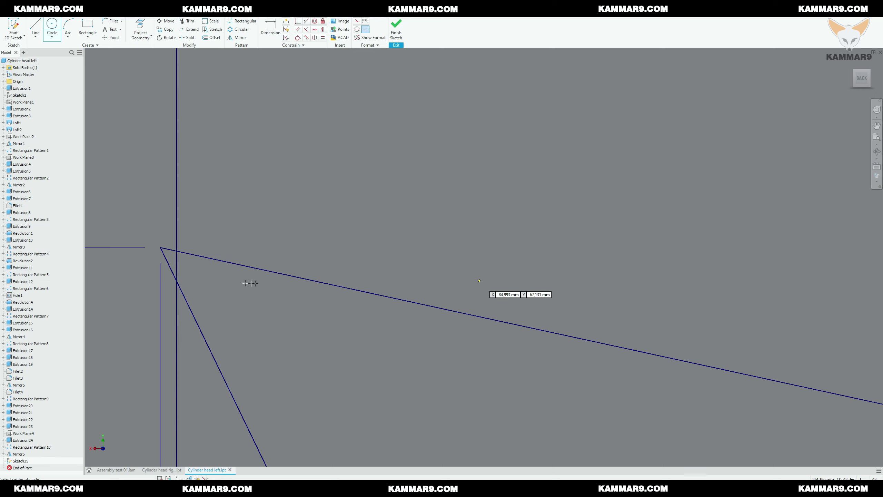
click(161, 247)
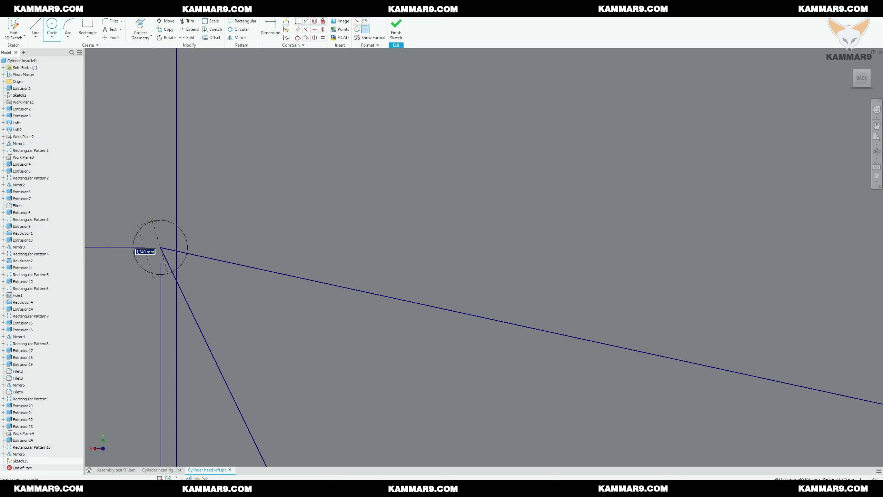
text(10)
key(Return)
Step: Add a third 10 mm circle centred on the lower vertex
scroll(152, 220, down, 3)
scroll(270, 289, up, 4)
scroll(276, 340, up, 3)
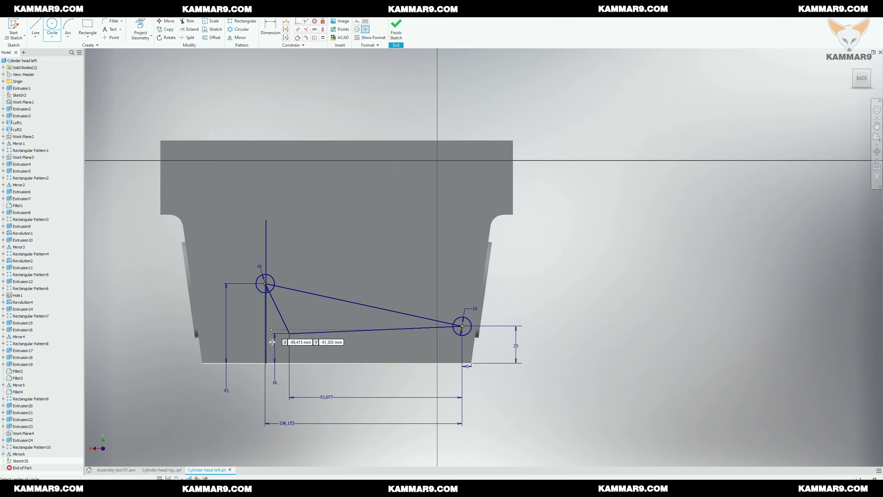
scroll(276, 361, down, 4)
click(336, 302)
text(10)
key(Return)
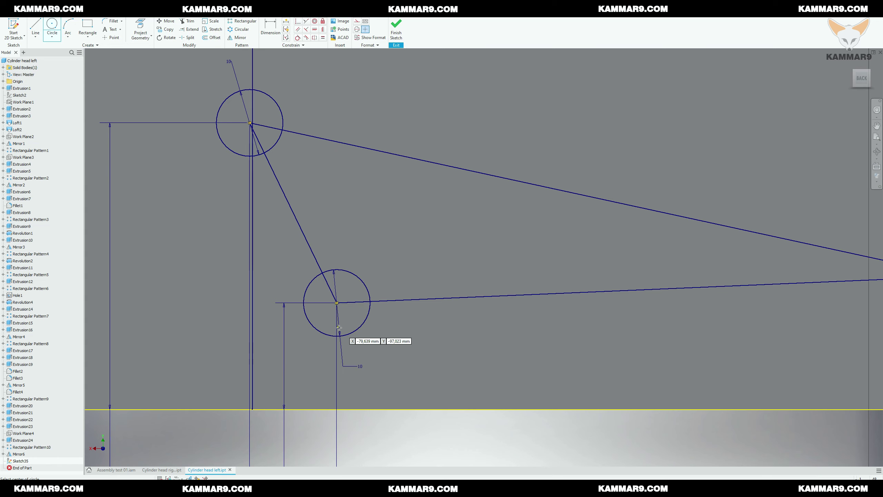
scroll(346, 336, up, 3)
scroll(468, 316, down, 2)
key(Escape)
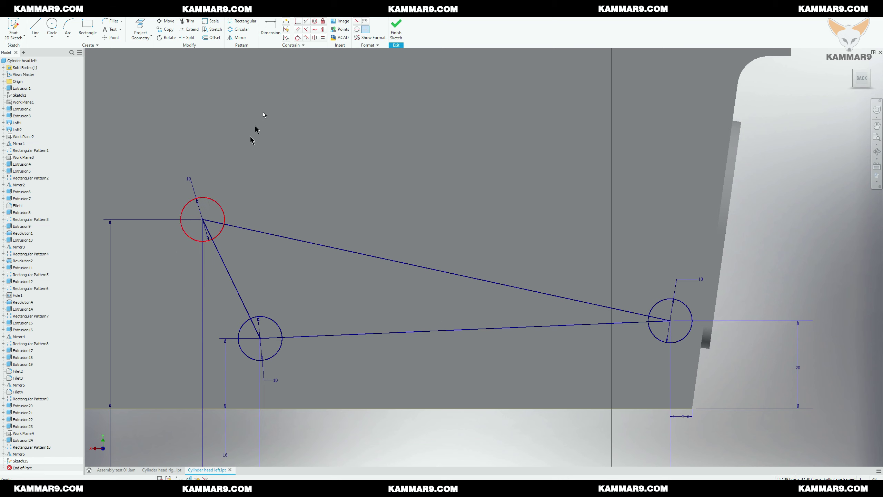
Step: Offset the triangle inward and 1 mm outward to form a thin strip outline
click(206, 39)
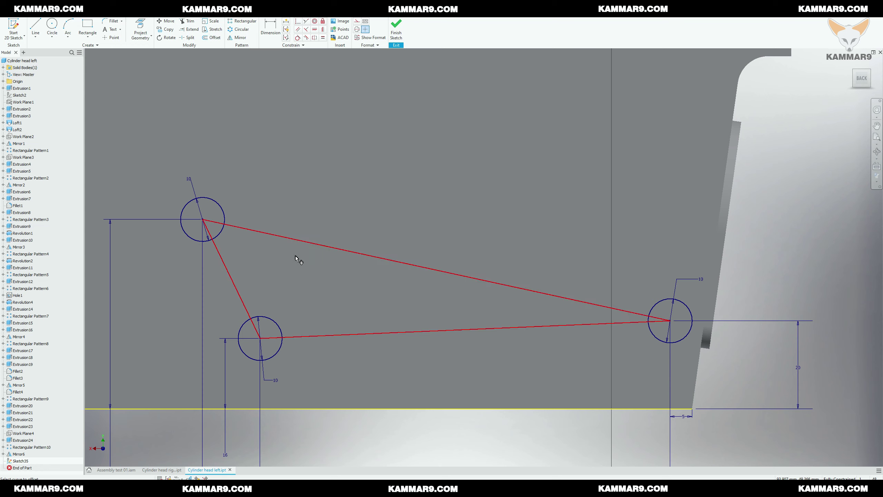
click(300, 242)
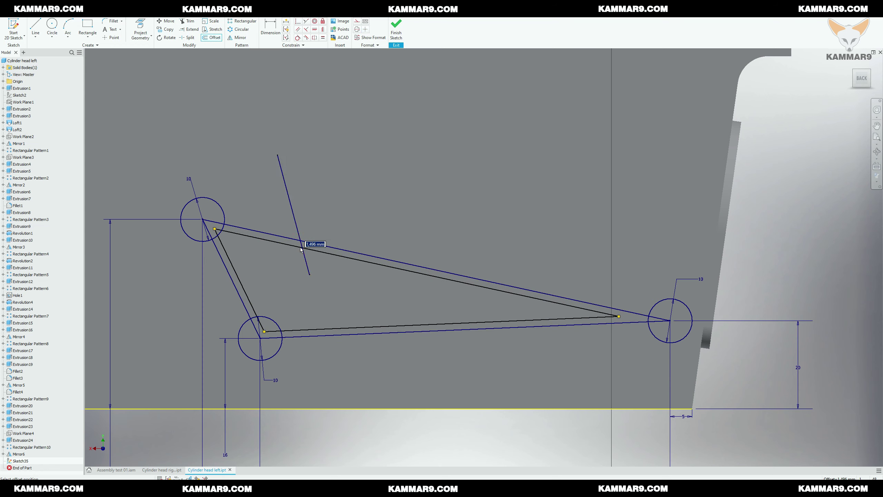
click(300, 248)
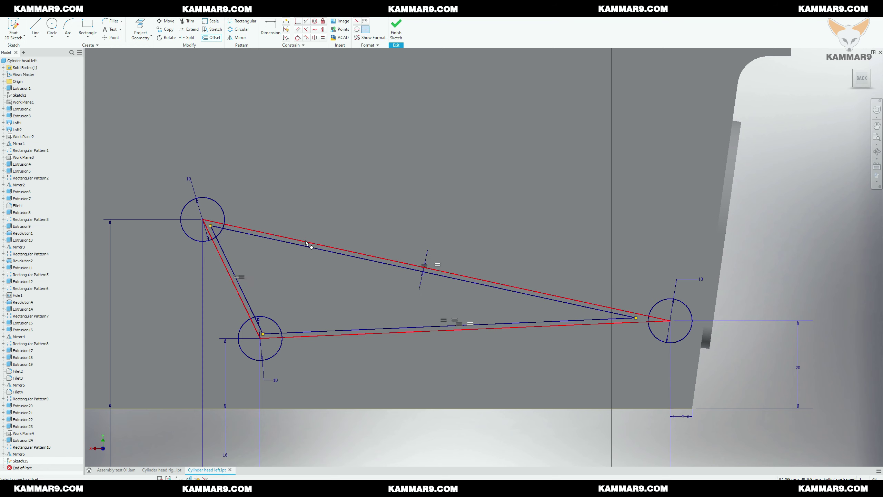
text(1)
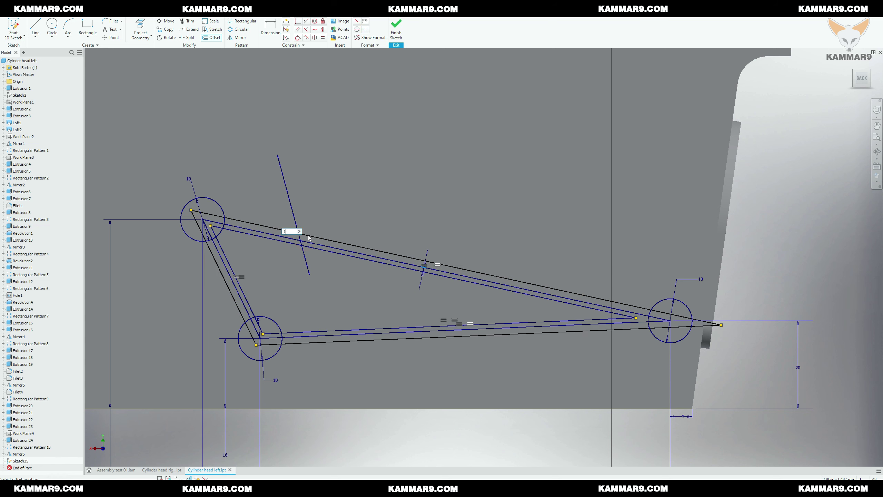
key(Return)
Step: Convert the three original triangle lines into construction geometry
click(309, 244)
click(225, 264)
click(298, 338)
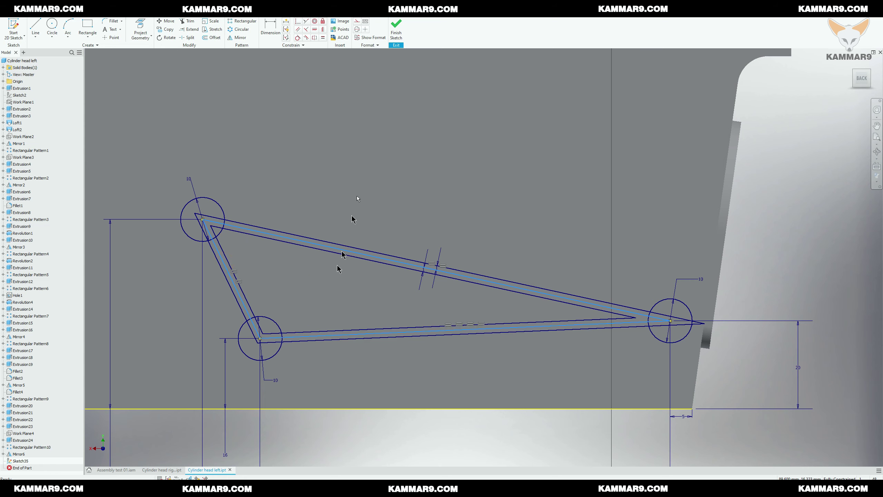
click(358, 22)
click(763, 278)
scroll(455, 236, down, 2)
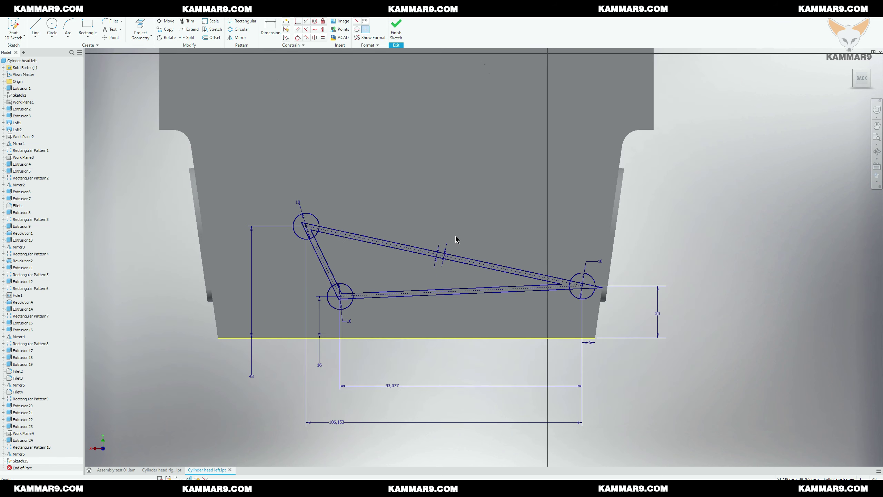
click(34, 16)
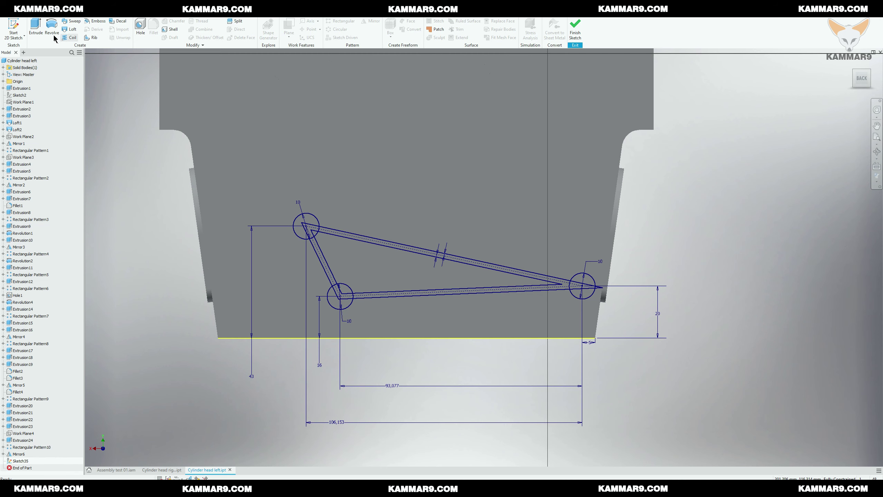
Step: Start an extrusion from the first circle region with an 8 mm distance
click(36, 28)
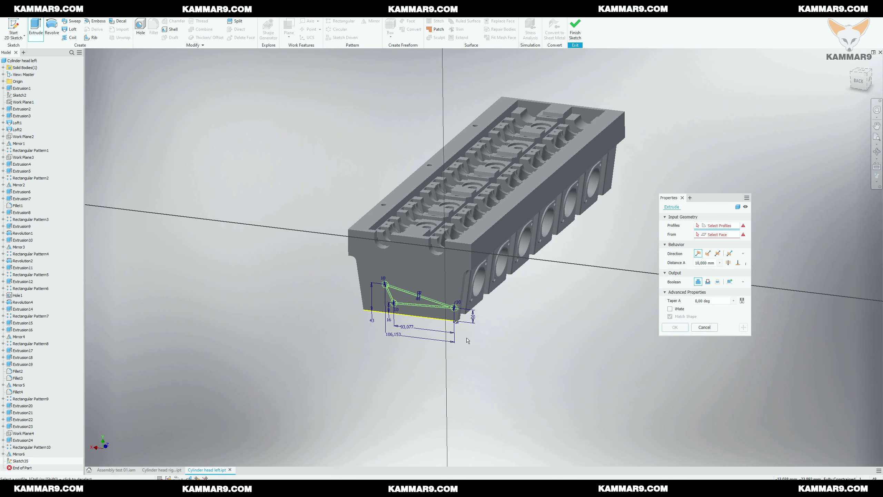
scroll(466, 324, up, 3)
scroll(464, 306, up, 3)
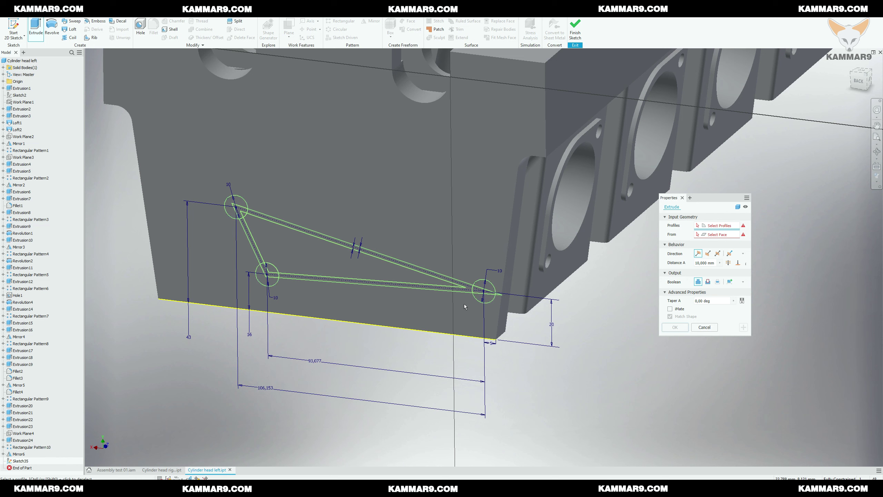
scroll(465, 306, up, 2)
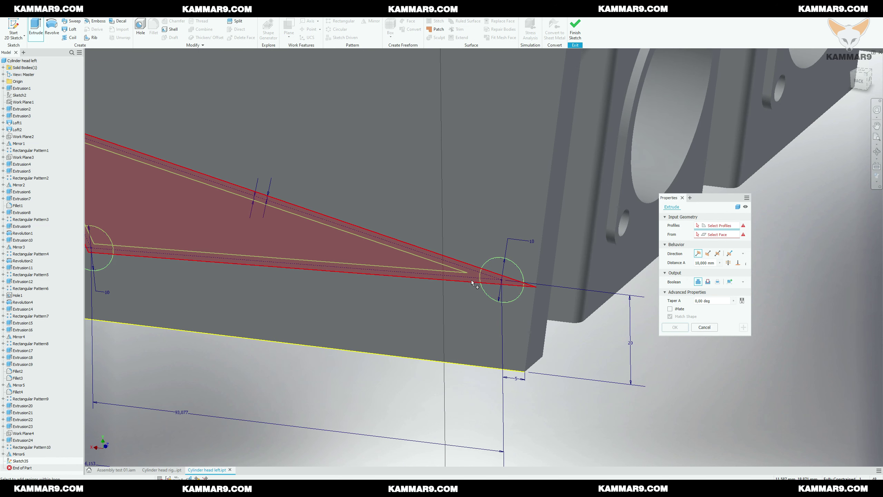
click(492, 266)
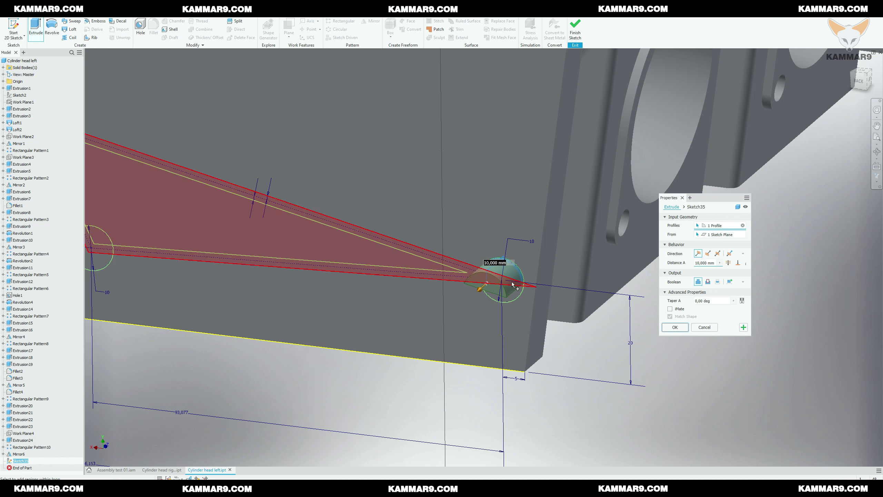
double_click(701, 263)
text(8)
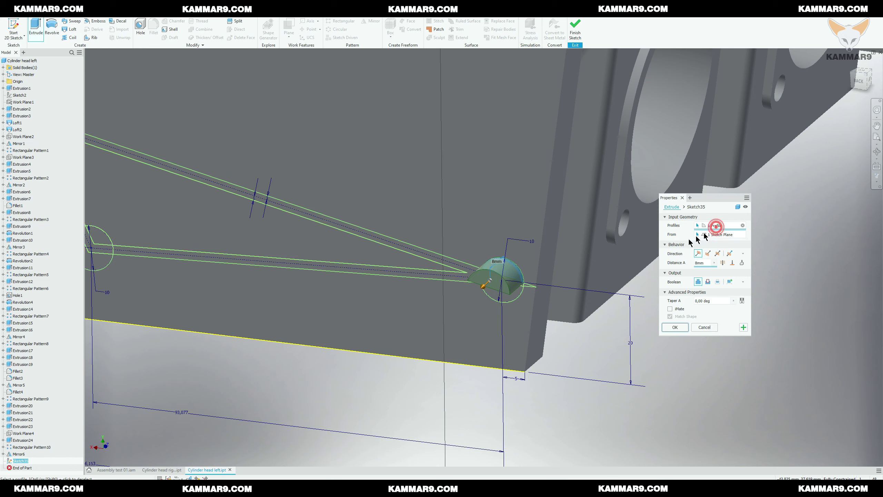
Step: Add the remaining circle and strip regions and create the 8 mm extrusion
click(517, 298)
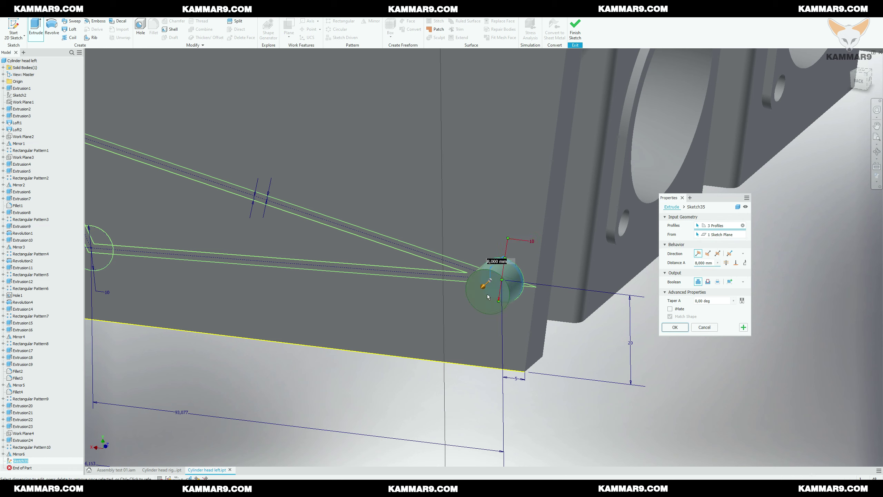
click(462, 277)
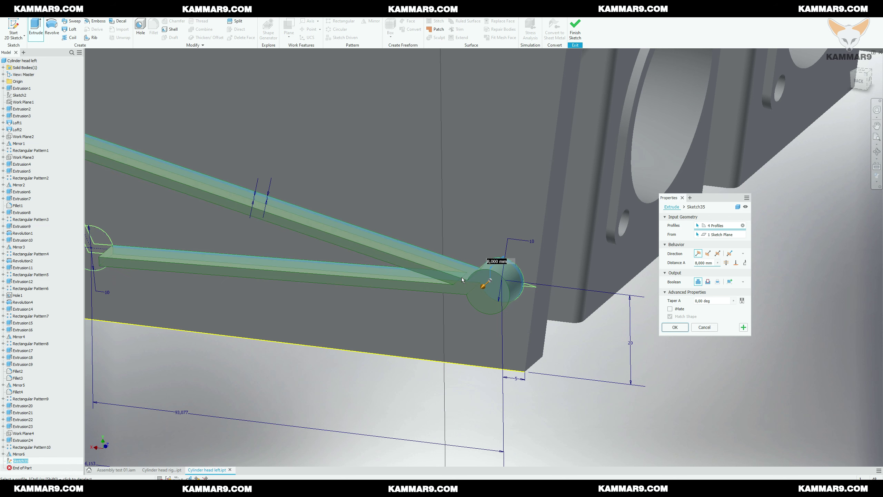
scroll(461, 278, down, 5)
scroll(409, 287, up, 5)
scroll(409, 287, up, 3)
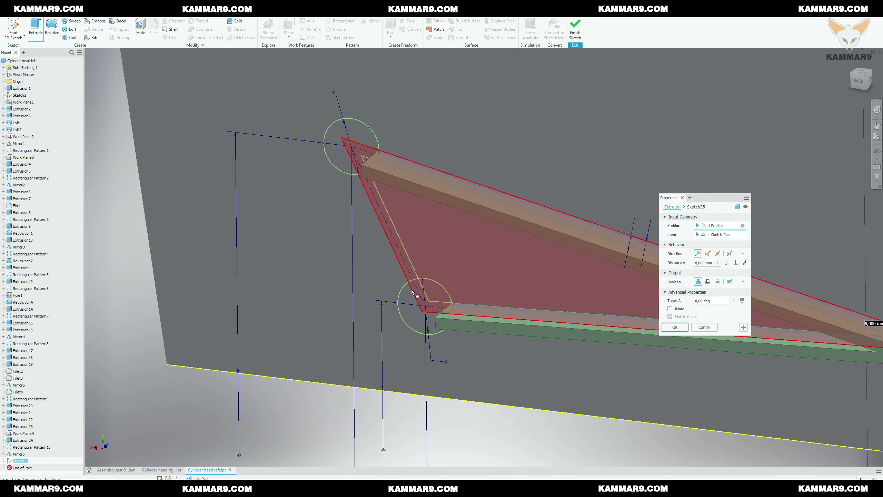
click(401, 291)
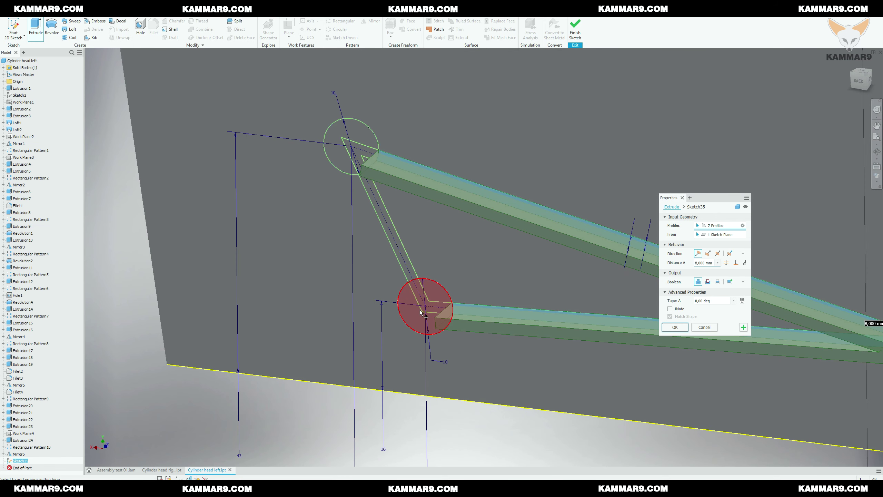
click(371, 193)
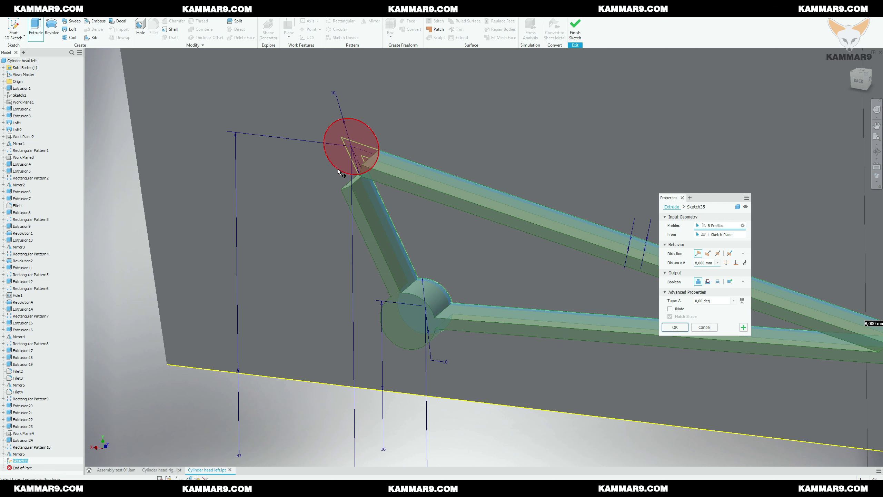
click(338, 169)
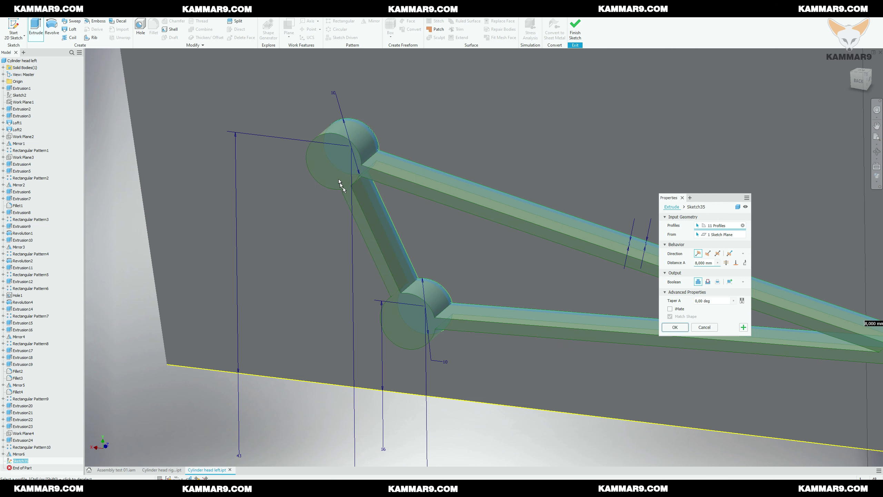
scroll(339, 182, up, 2)
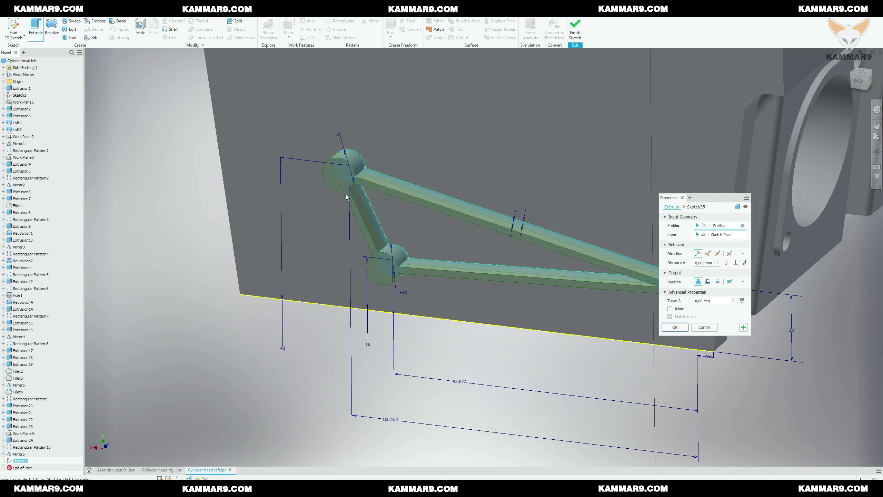
click(675, 328)
scroll(508, 333, up, 3)
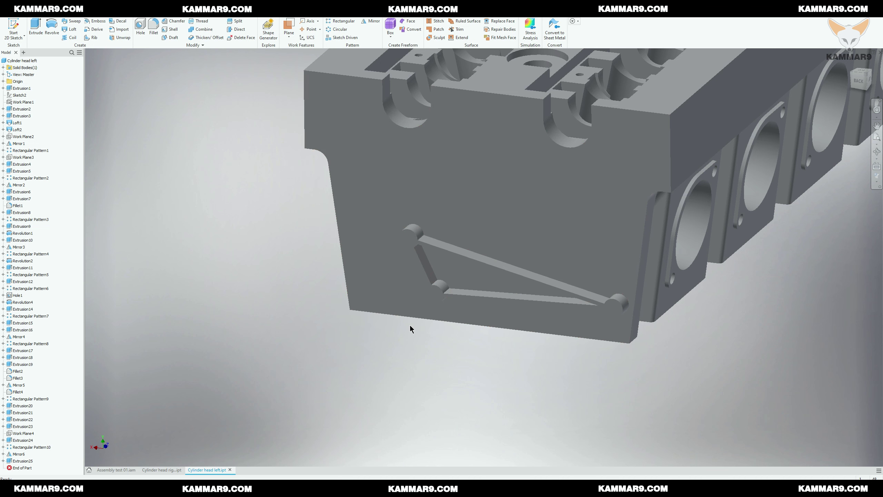
click(117, 470)
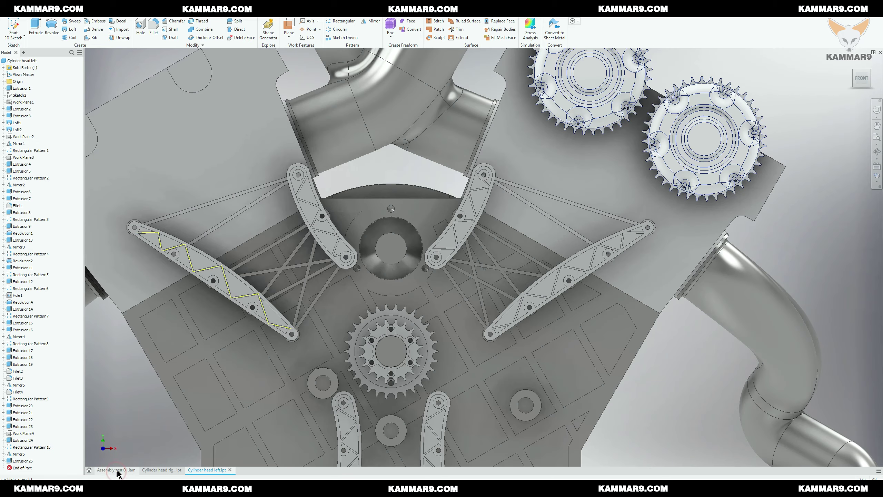
scroll(388, 313, down, 5)
scroll(227, 281, up, 8)
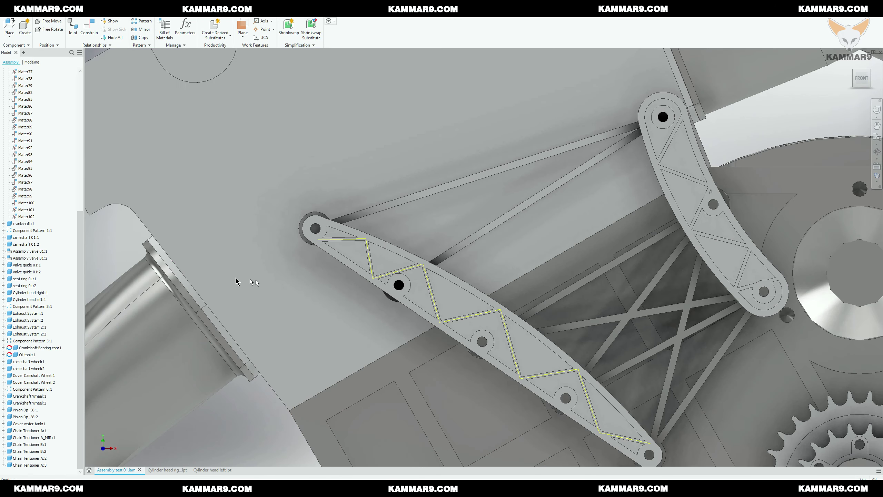
click(328, 239)
click(203, 470)
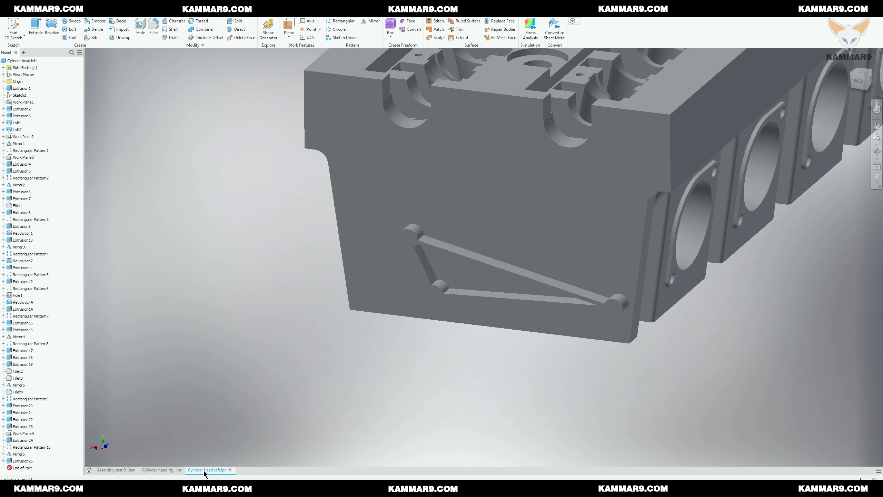
scroll(314, 340, down, 3)
scroll(369, 294, up, 6)
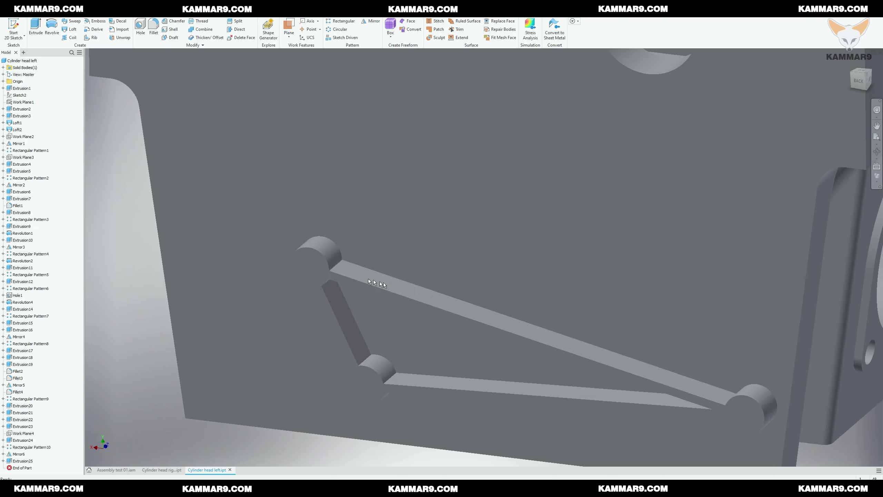
click(369, 263)
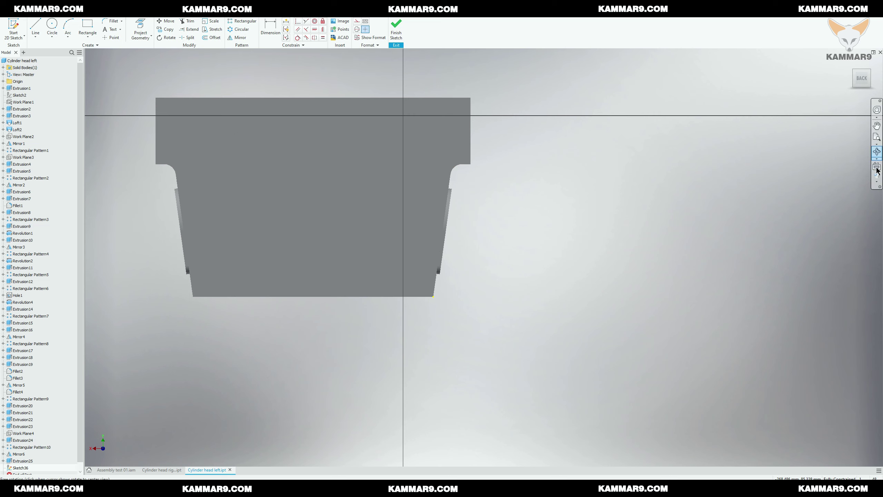
Step: Show the bracket outline on the sketch plane via the view display options
click(877, 184)
click(826, 195)
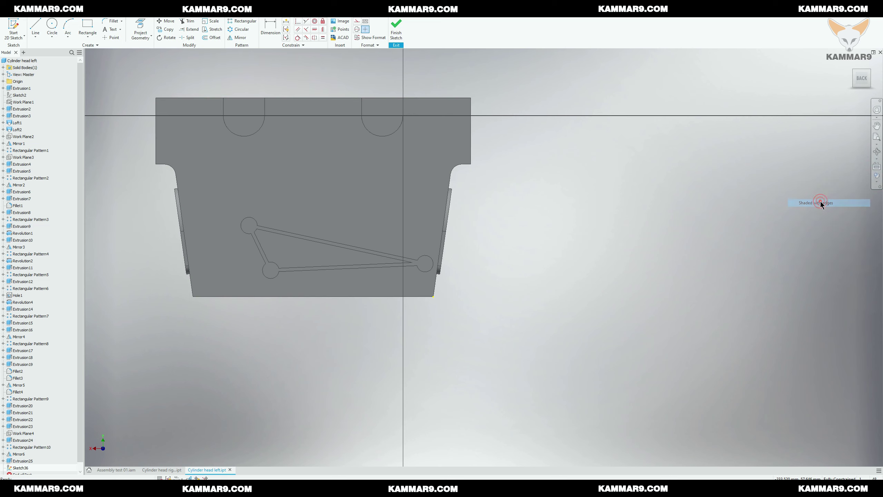
scroll(265, 239, up, 5)
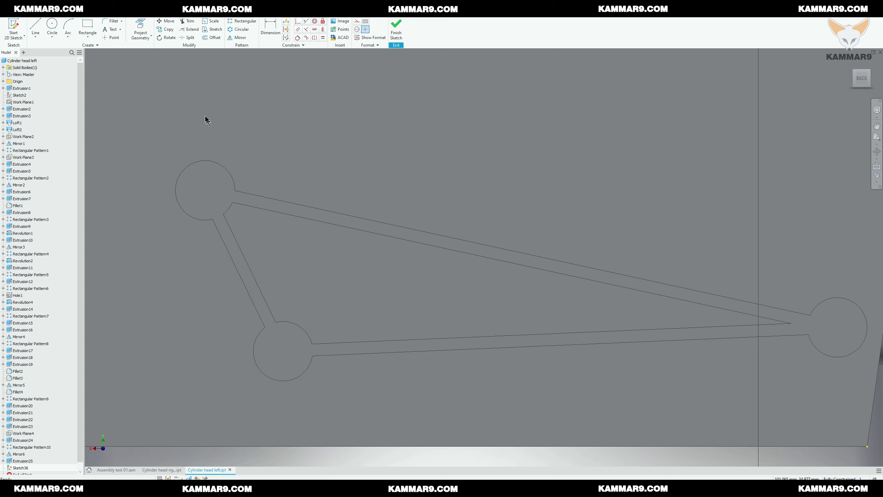
Step: Place sketch points at the boss centres, starting at the top circle, and finish the sketch
click(112, 38)
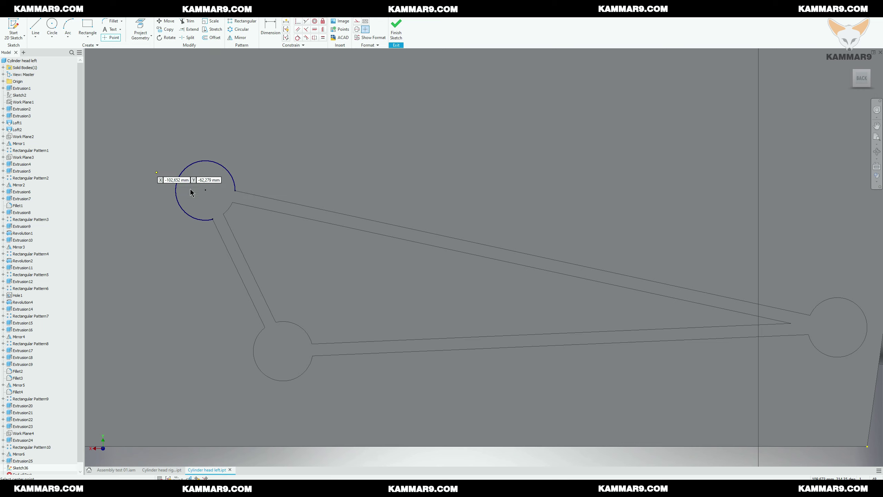
click(205, 190)
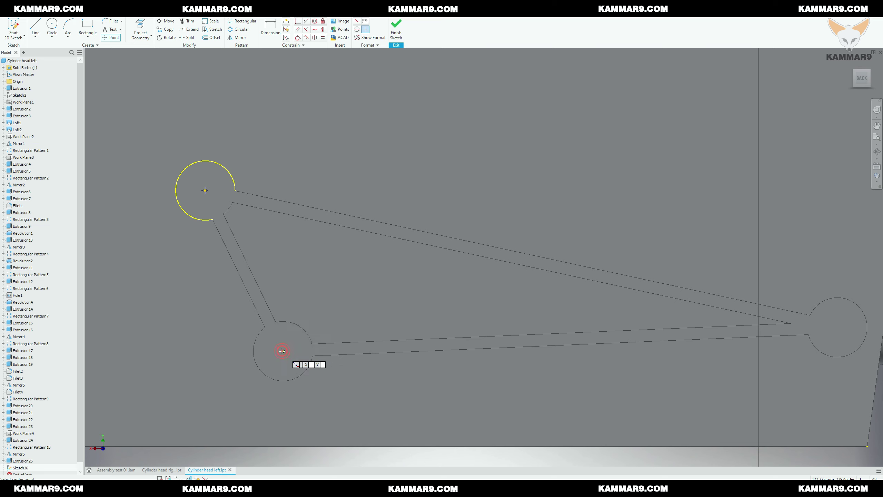
scroll(321, 364, up, 5)
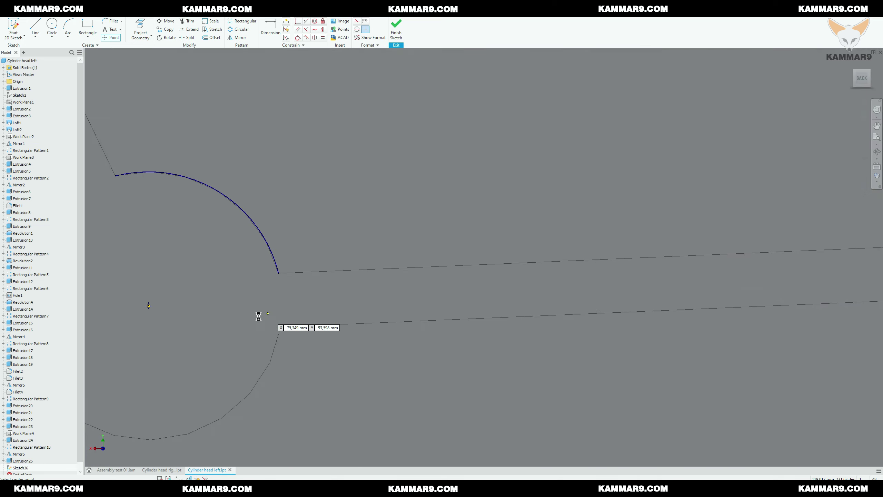
scroll(410, 282, down, 5)
scroll(414, 282, up, 2)
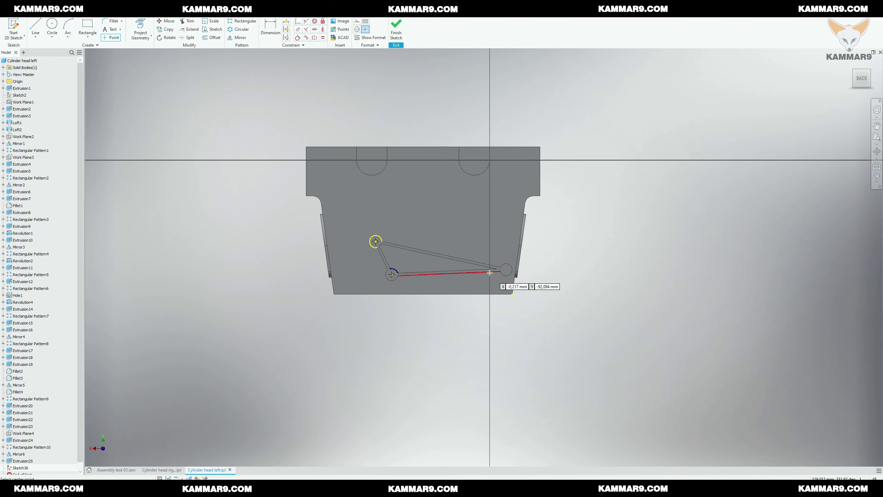
scroll(543, 254, up, 3)
scroll(544, 254, up, 2)
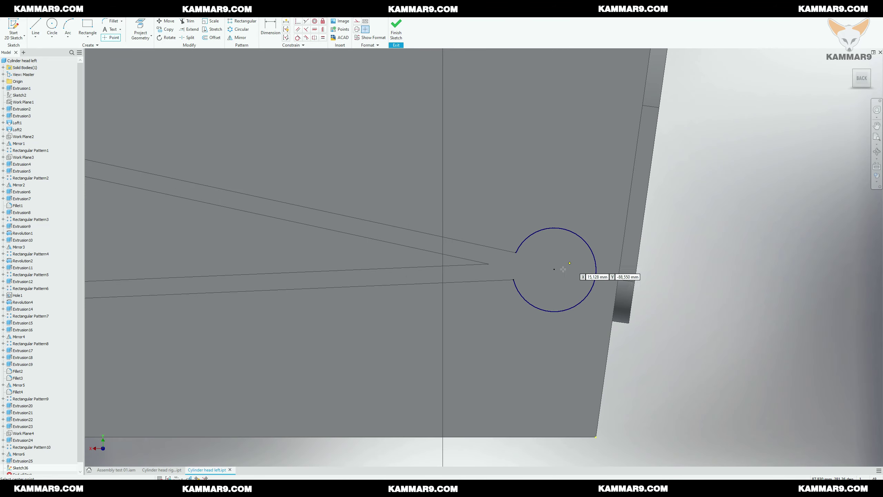
click(398, 30)
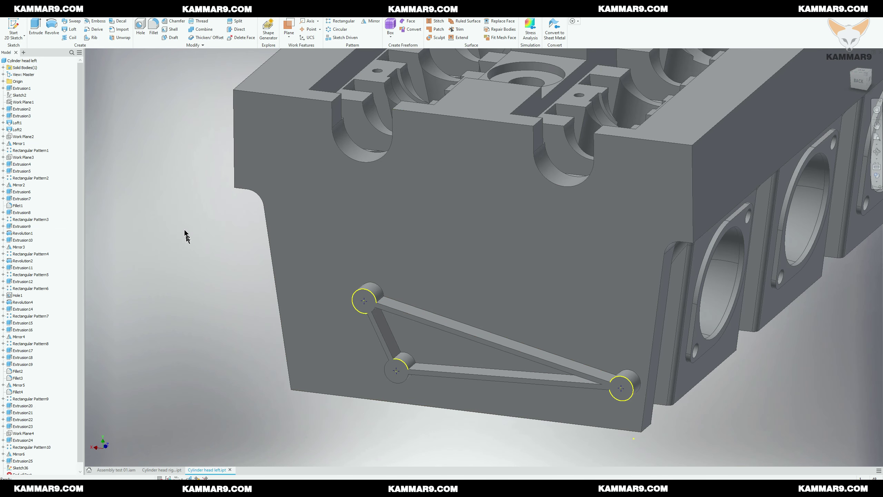
Step: Create M3x0.5 threaded holes at the three boss points, then return to Assembly test 01.iam
click(175, 219)
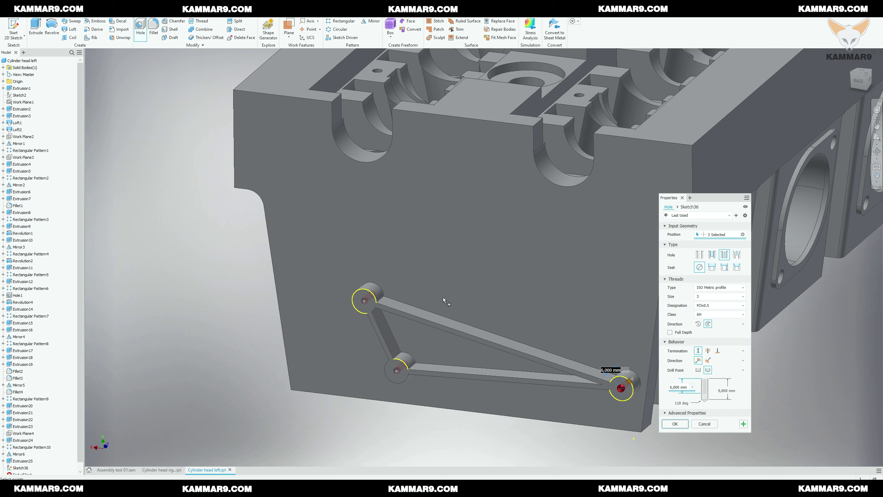
click(676, 424)
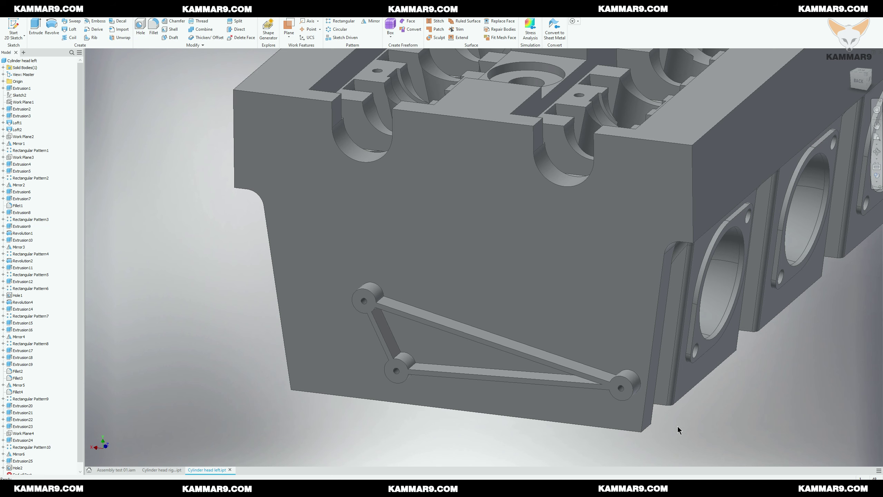
scroll(400, 373, up, 5)
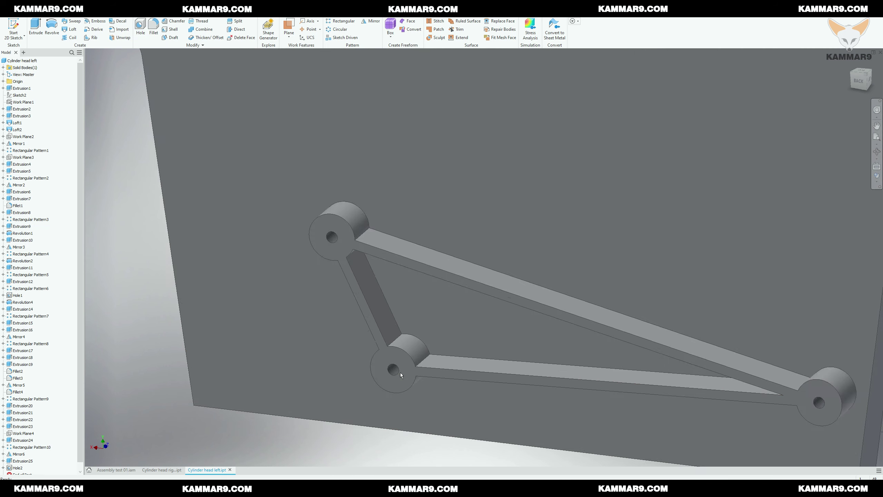
scroll(401, 373, up, 3)
scroll(401, 373, down, 8)
click(282, 368)
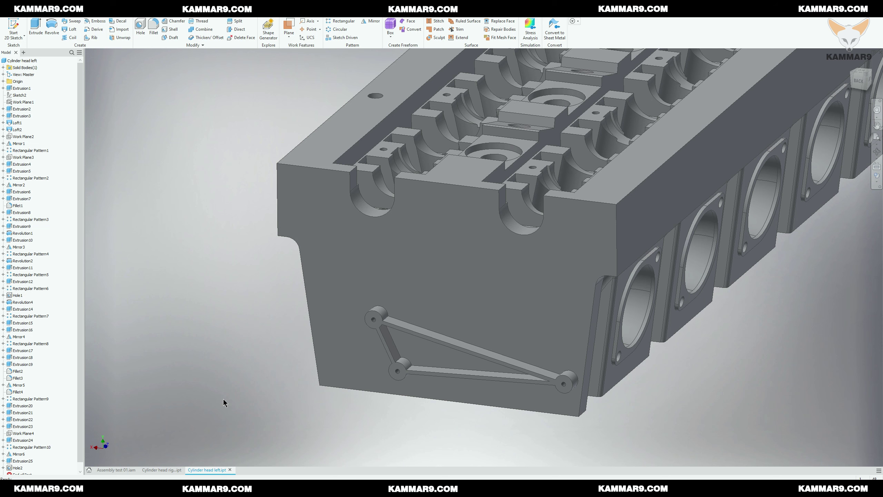
click(116, 470)
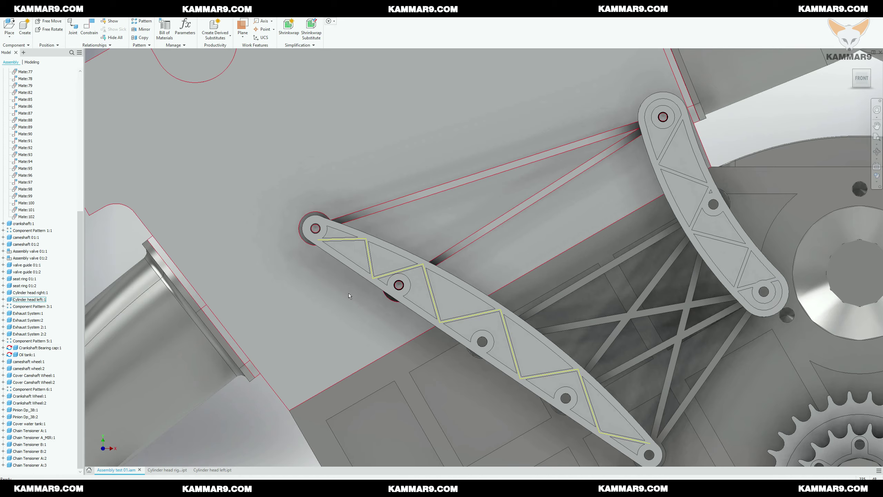
Step: Orbit the engine assembly to an angled view around the left chain tensioner
scroll(348, 292, down, 3)
scroll(349, 292, down, 2)
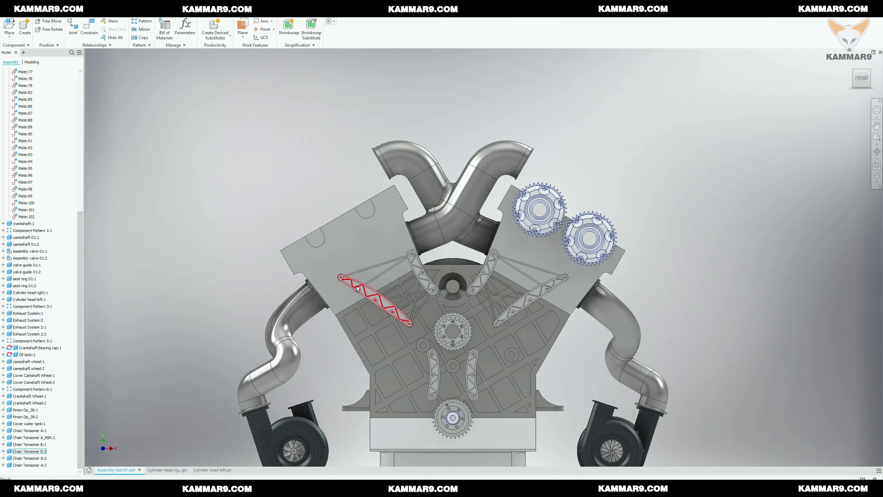
shift+middle_drag(370, 291, 535, 391)
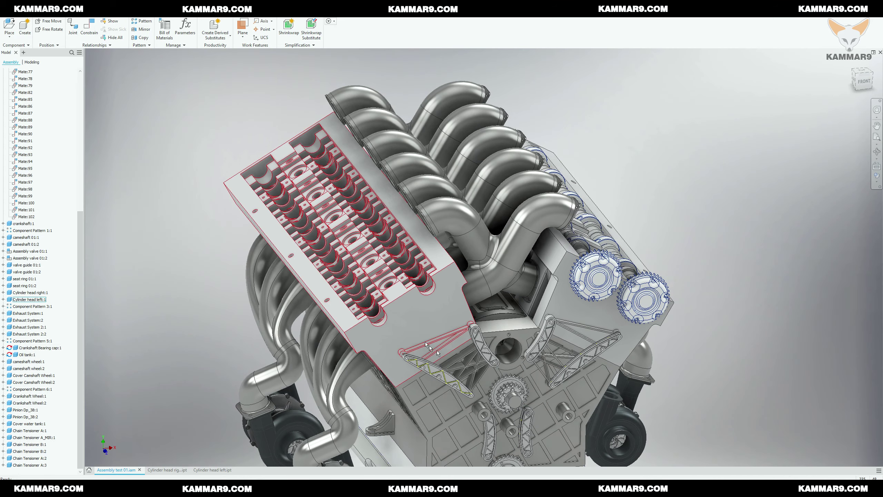
scroll(534, 390, up, 5)
scroll(534, 391, up, 3)
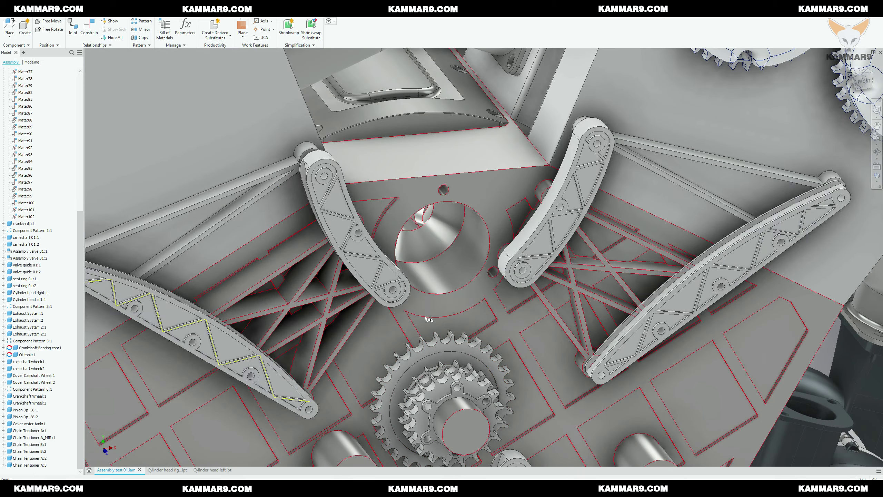
mouse_move(431, 320)
shift+middle_down()
mouse_move(431, 302)
mouse_move(477, 310)
shift+middle_up()
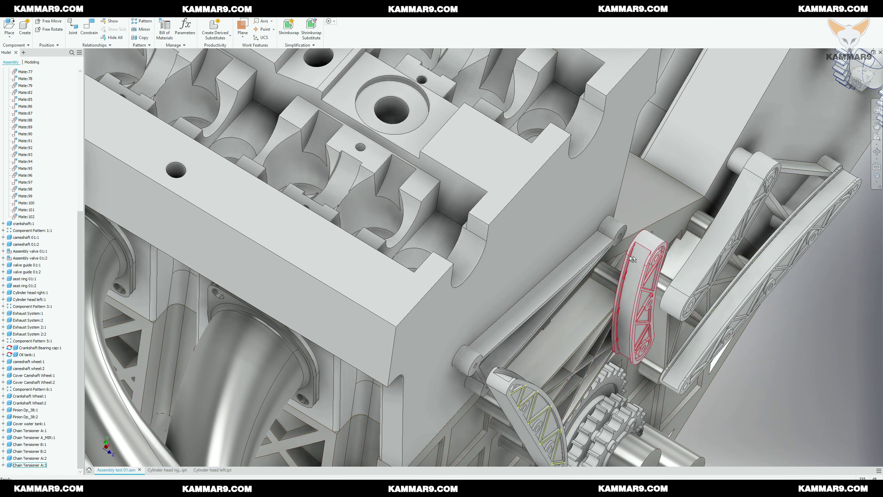
scroll(622, 244, up, 5)
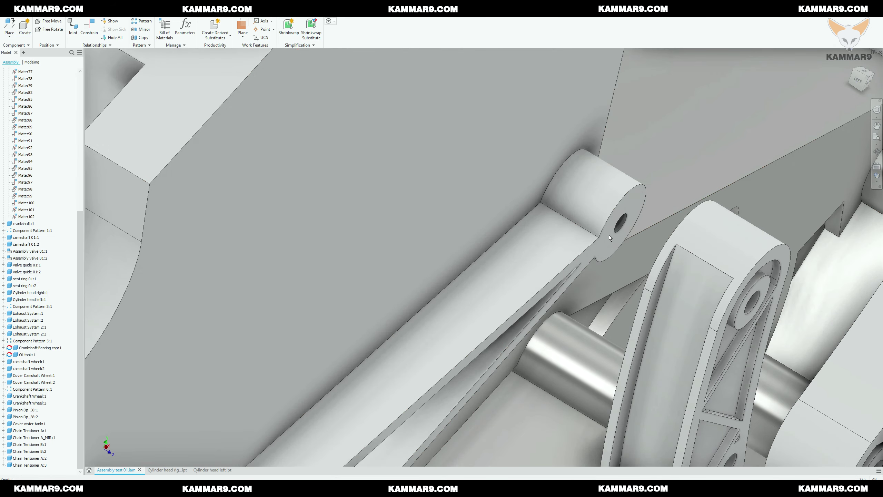
scroll(615, 244, down, 4)
scroll(614, 244, up, 2)
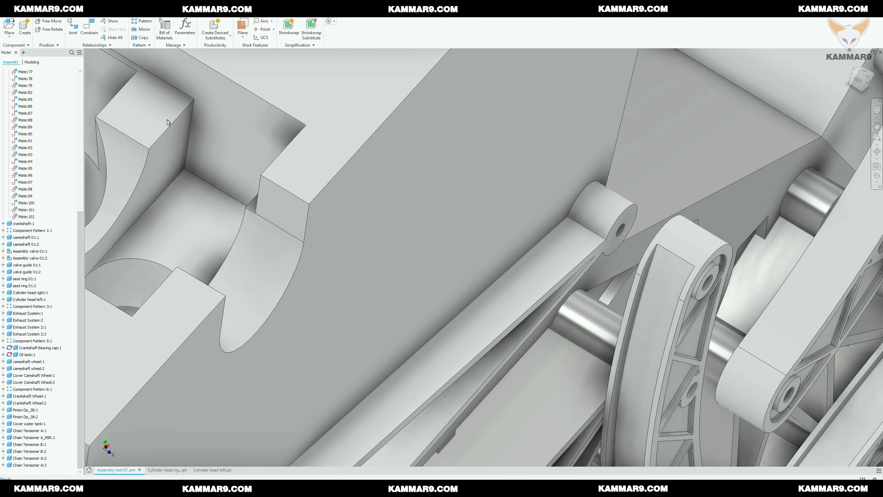
Step: Measure the 8,000 mm gap from the bracket boss face to the tensioner edge, then return to Cylinder head left.ipt
key(m)
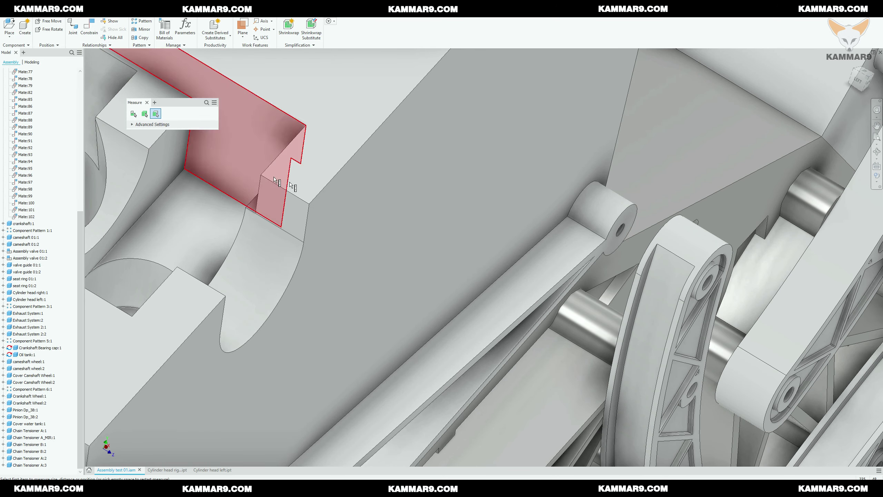
click(618, 240)
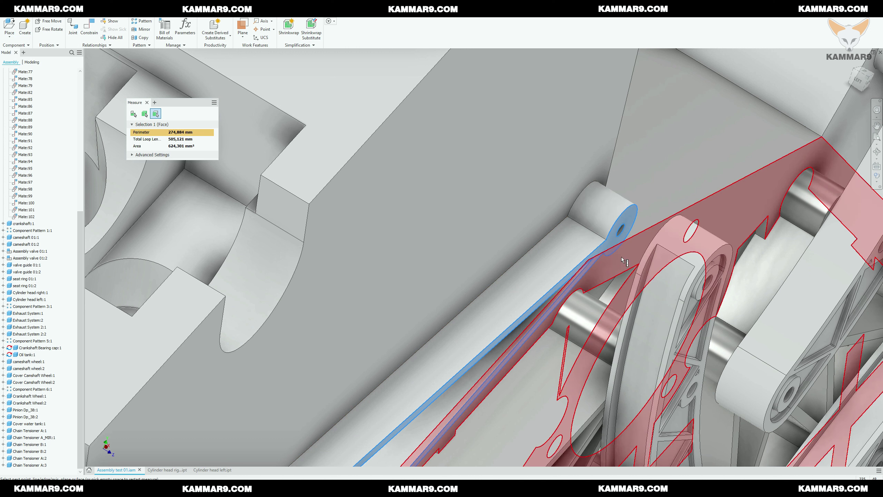
click(644, 257)
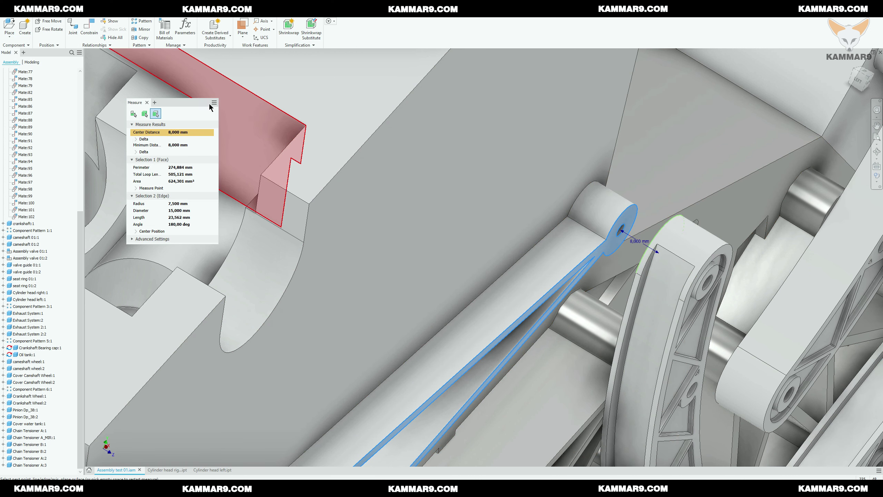
click(147, 102)
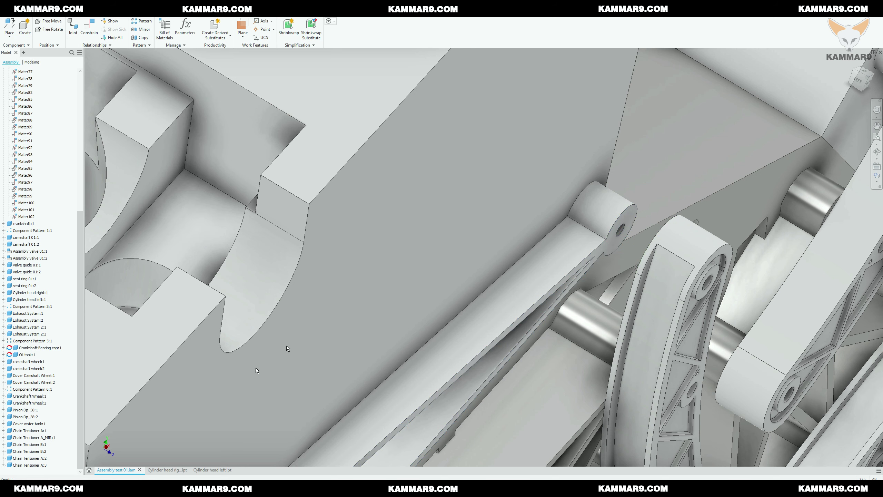
click(214, 471)
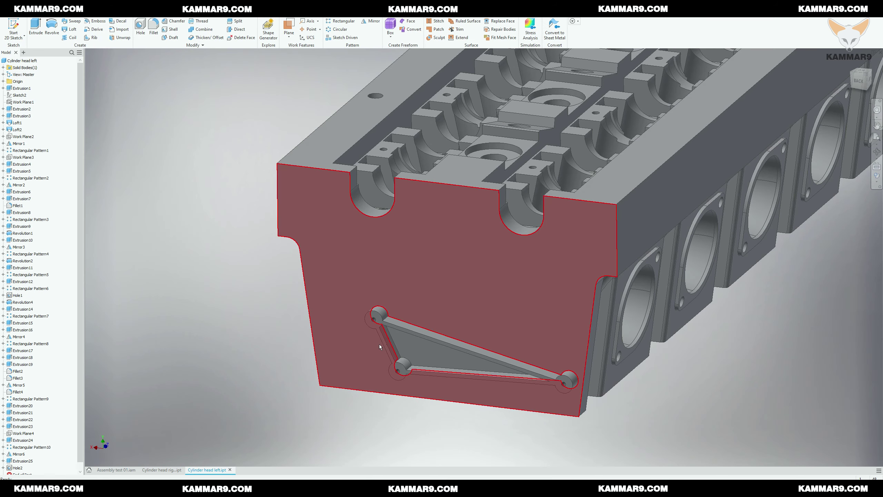
Step: Edit Extrusion25 so the triangular bracket extrudes 16 mm, then switch to Assembly test 01.iam
scroll(396, 324, up, 3)
click(397, 324)
scroll(44, 431, down, 1)
click(28, 454)
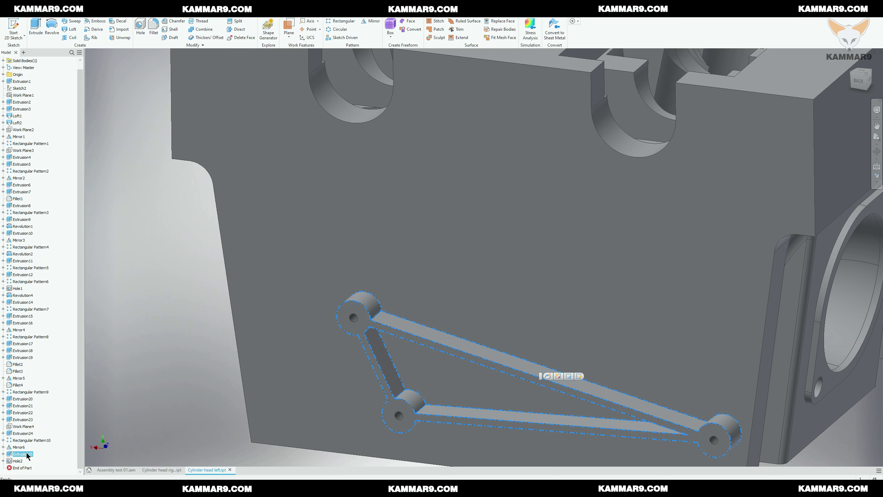
right_click(28, 455)
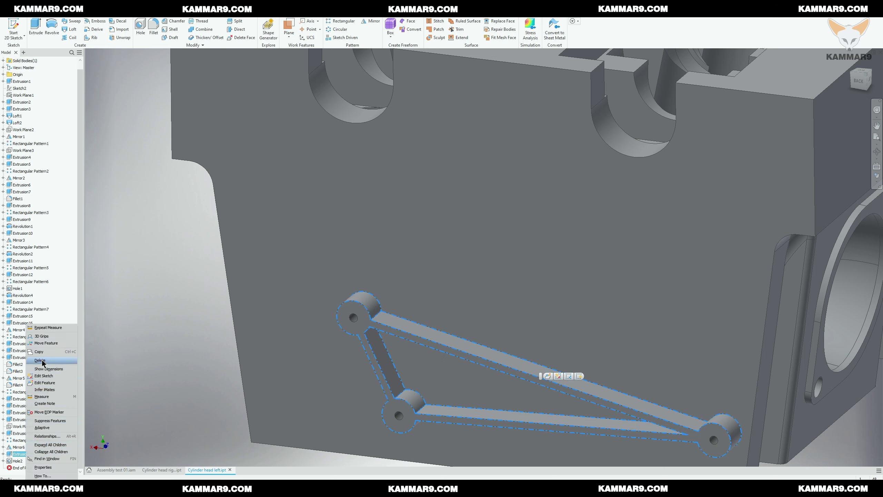
click(42, 383)
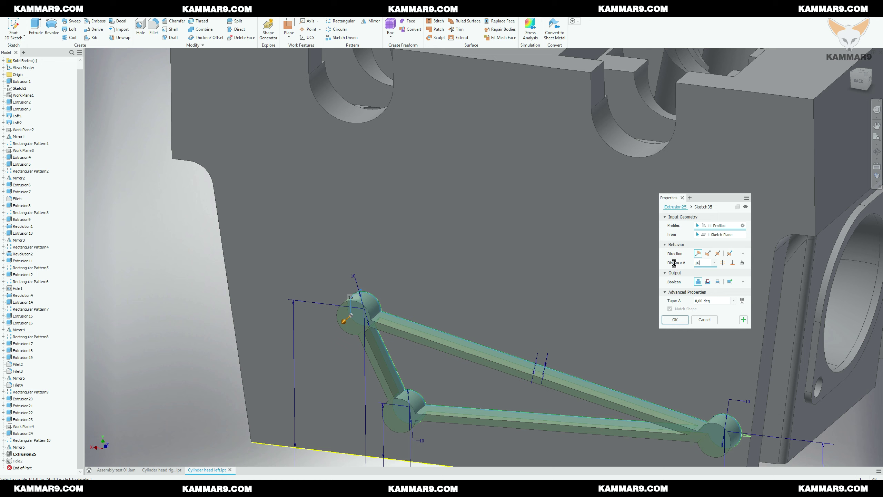
click(668, 320)
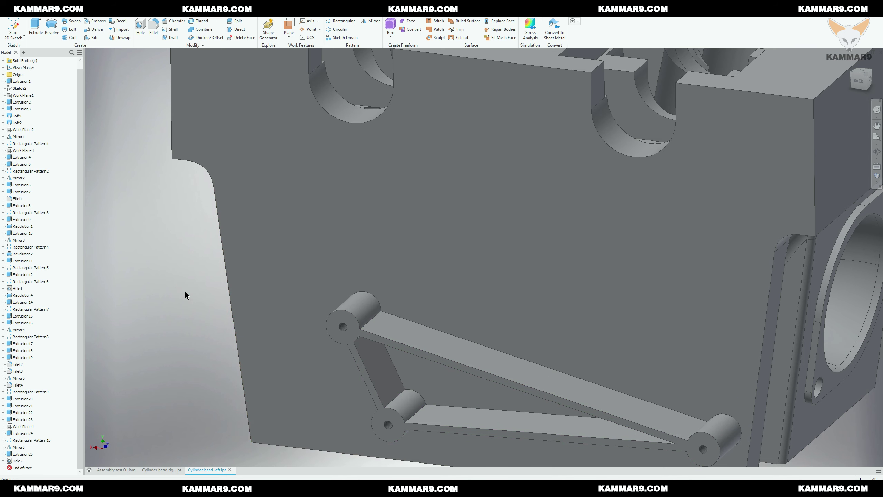
click(116, 470)
scroll(633, 263, down, 10)
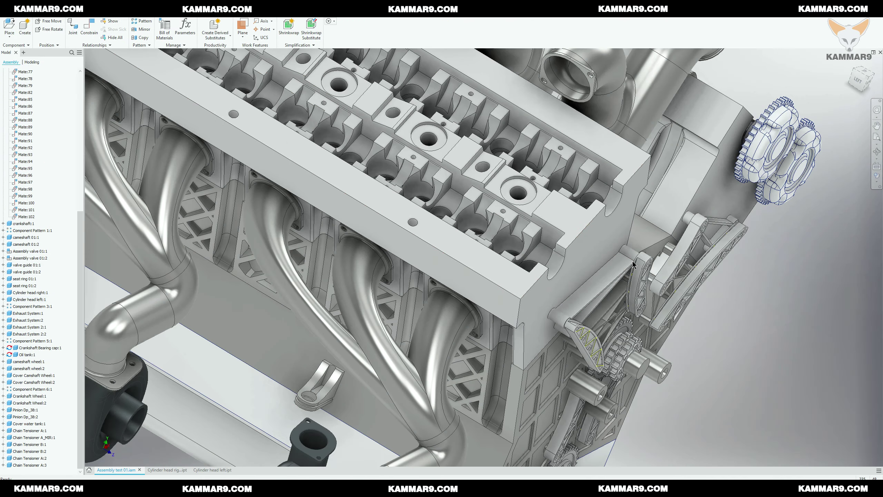
mouse_move(598, 310)
shift+middle_down()
mouse_move(644, 280)
mouse_move(485, 324)
shift+middle_up()
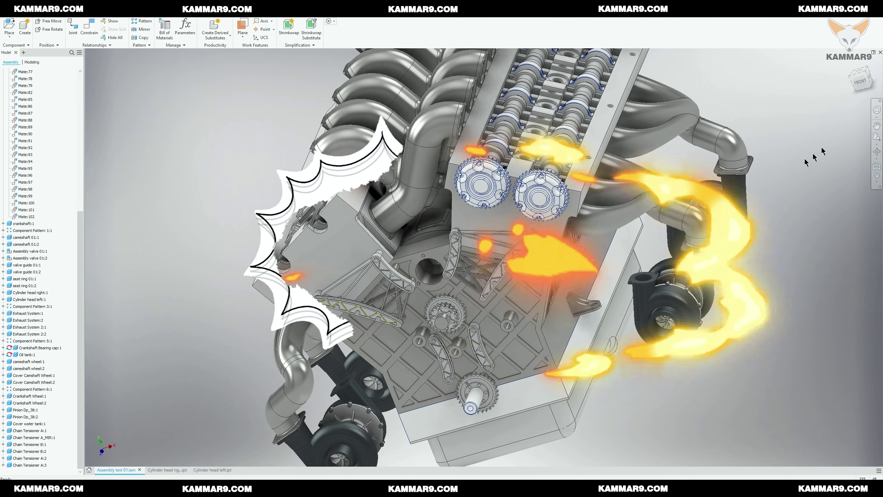
click(851, 63)
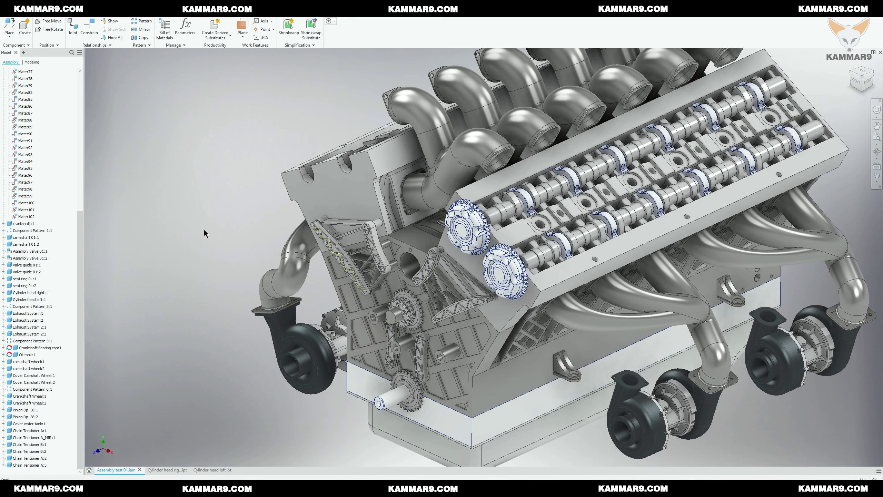
click(204, 231)
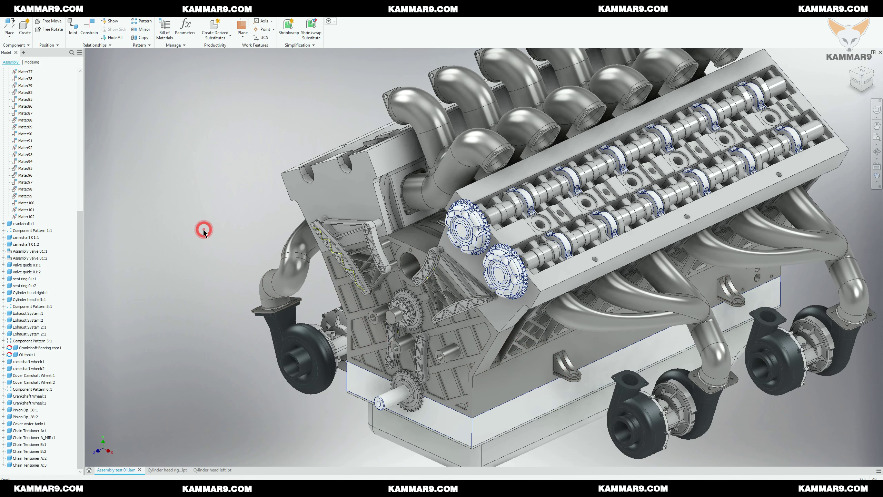